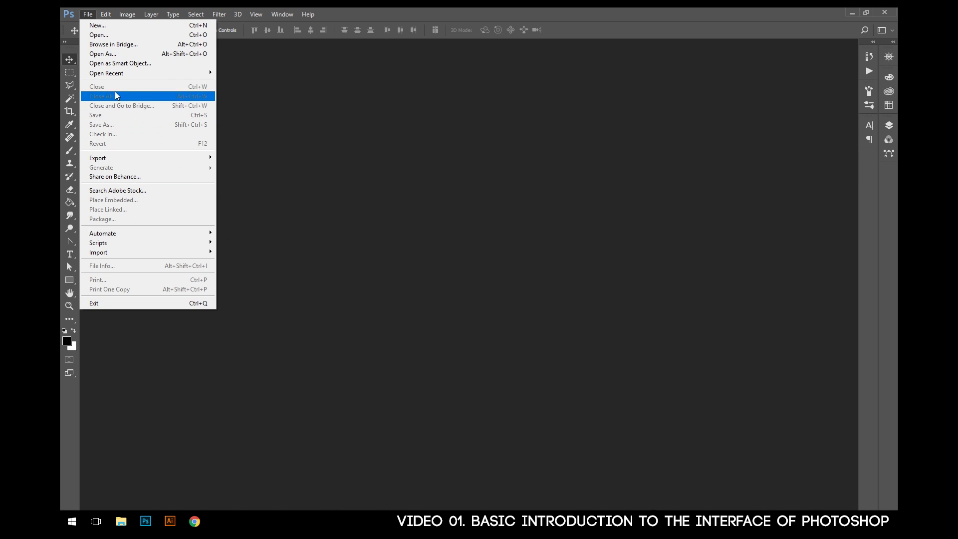
mouse_move(106, 16)
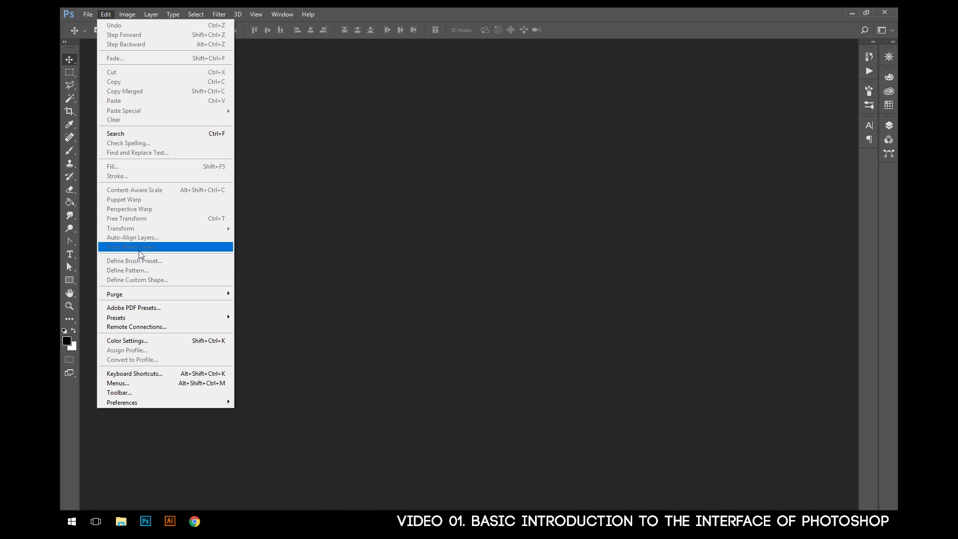
mouse_move(136, 402)
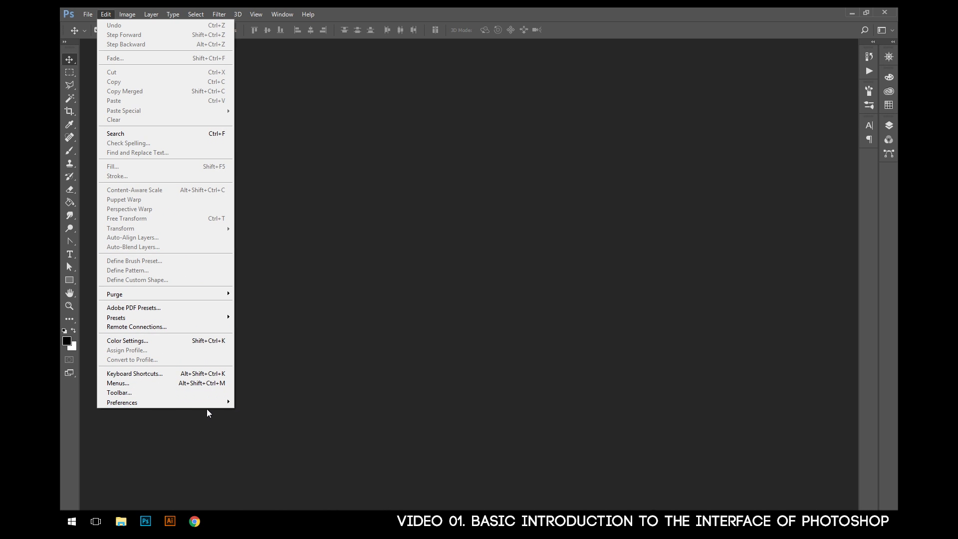
mouse_move(202, 403)
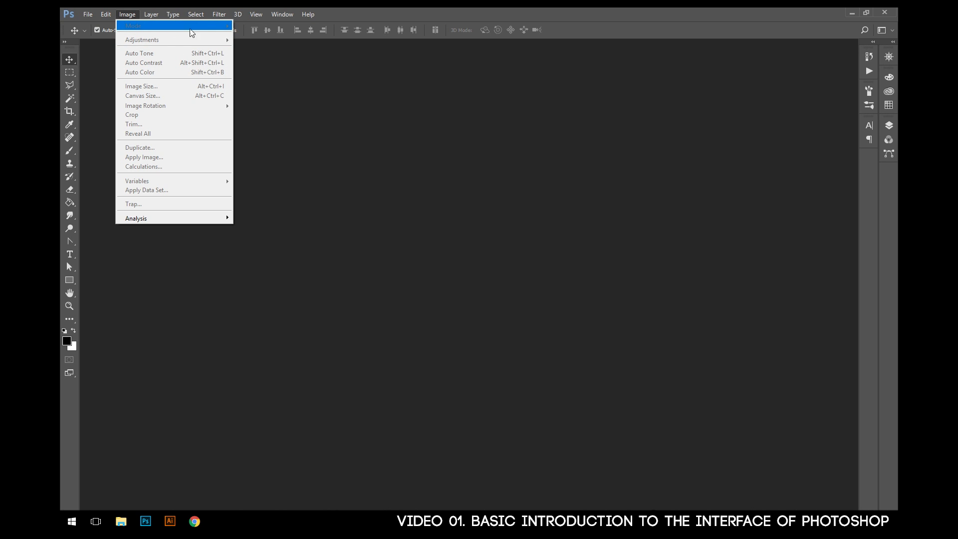
click(359, 11)
Create a new document from the recent custom 42 x 52 in at 150 ppi preset.
click(88, 15)
click(91, 26)
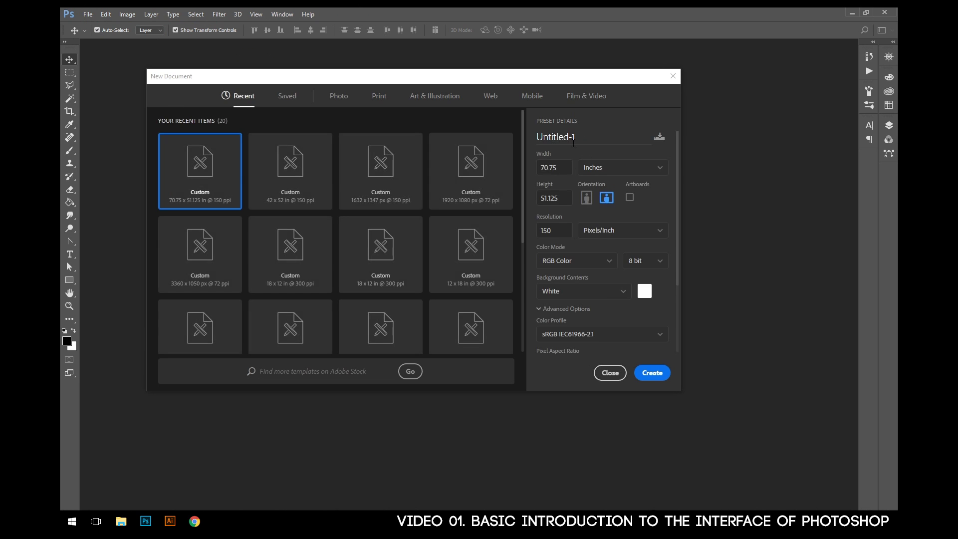
click(284, 187)
click(650, 375)
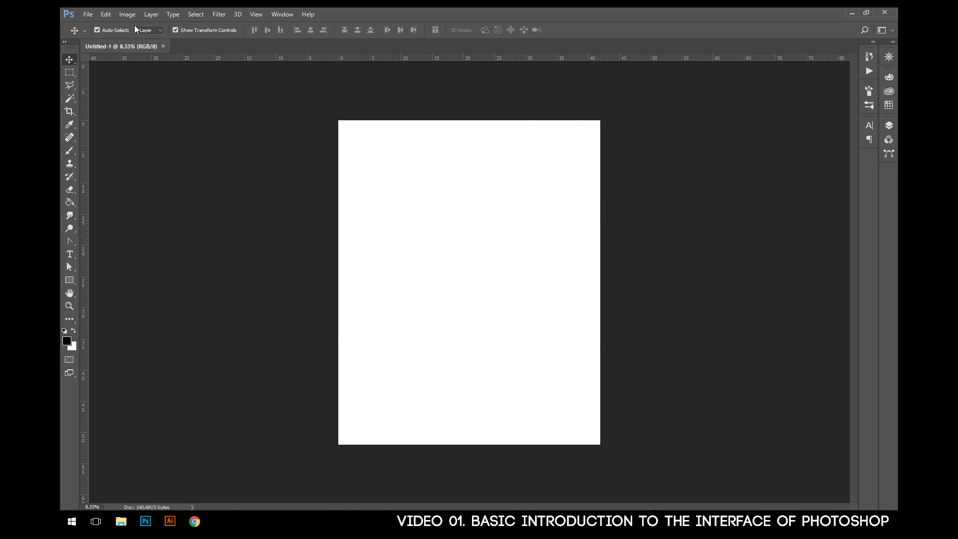
Review the commands available for image mode and rotation, adjustment layers, layer masks and type.
click(125, 14)
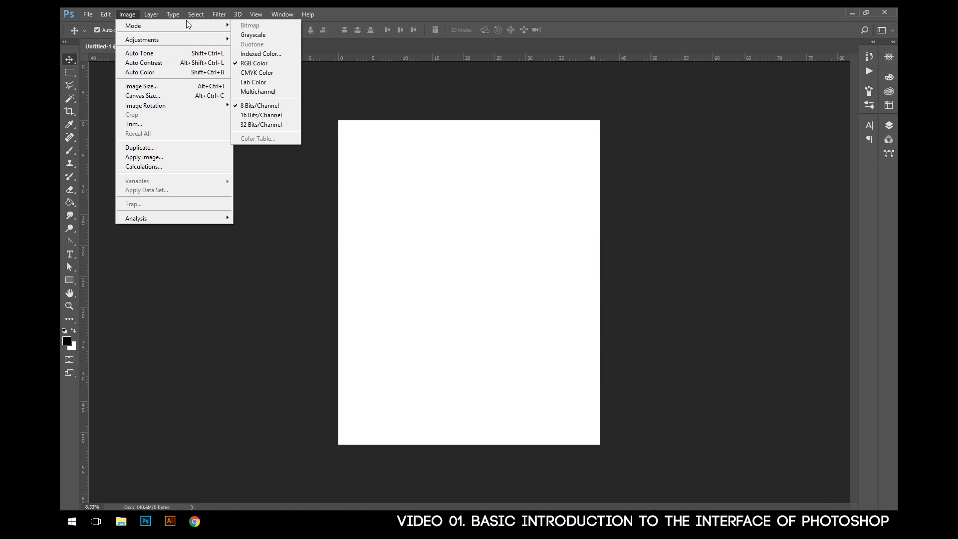
mouse_move(221, 31)
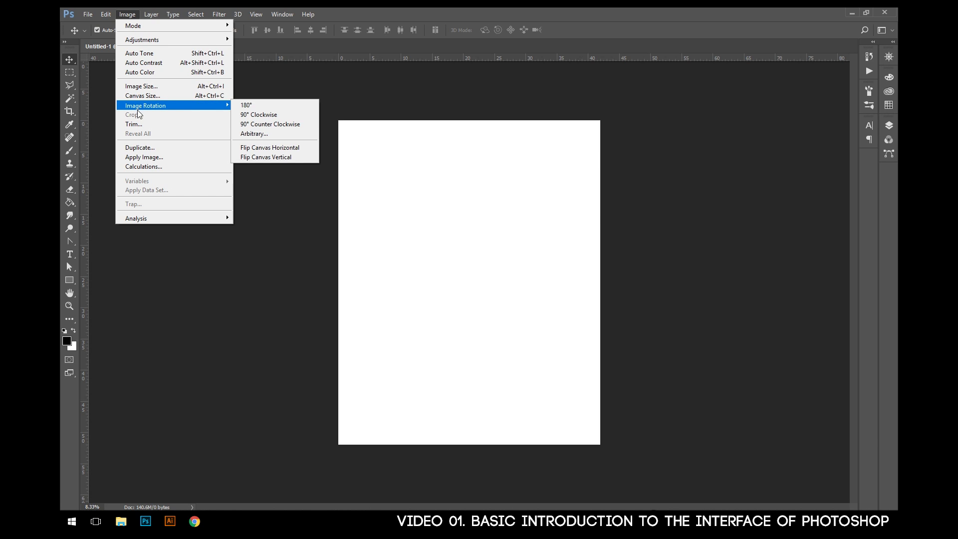
mouse_move(146, 108)
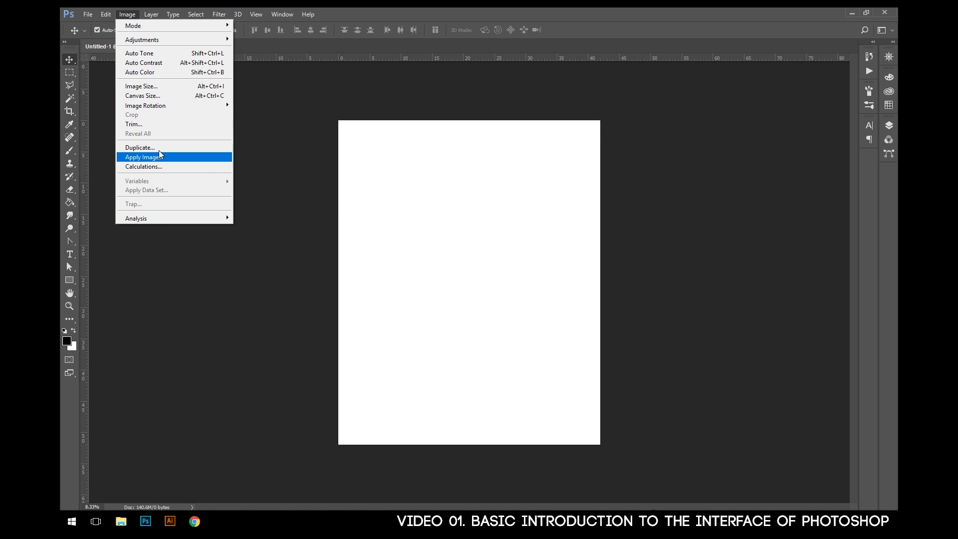
mouse_move(144, 11)
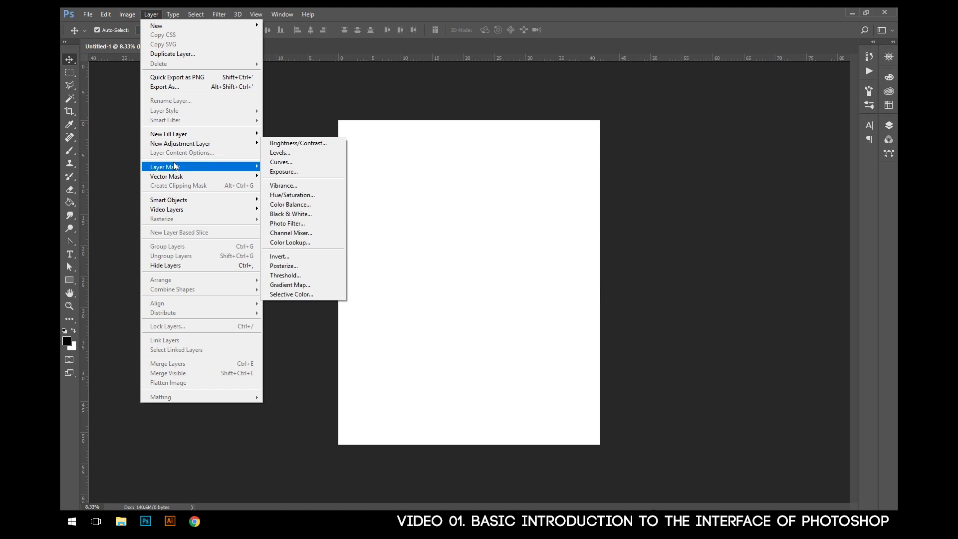
mouse_move(170, 140)
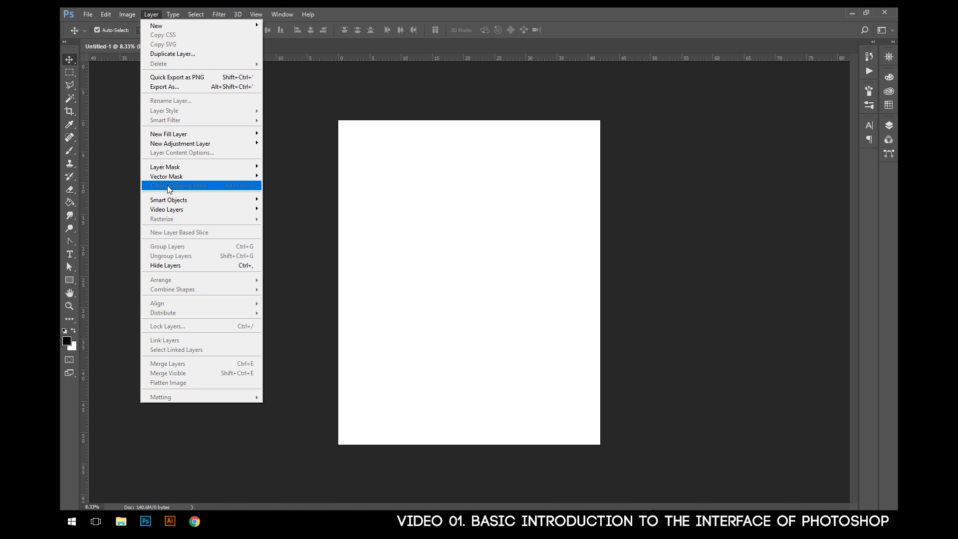
mouse_move(176, 172)
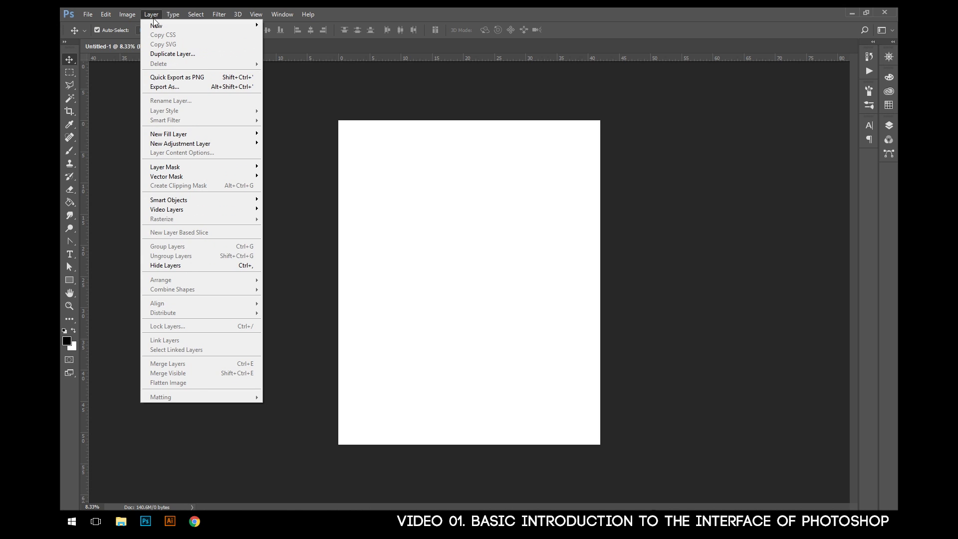
mouse_move(175, 15)
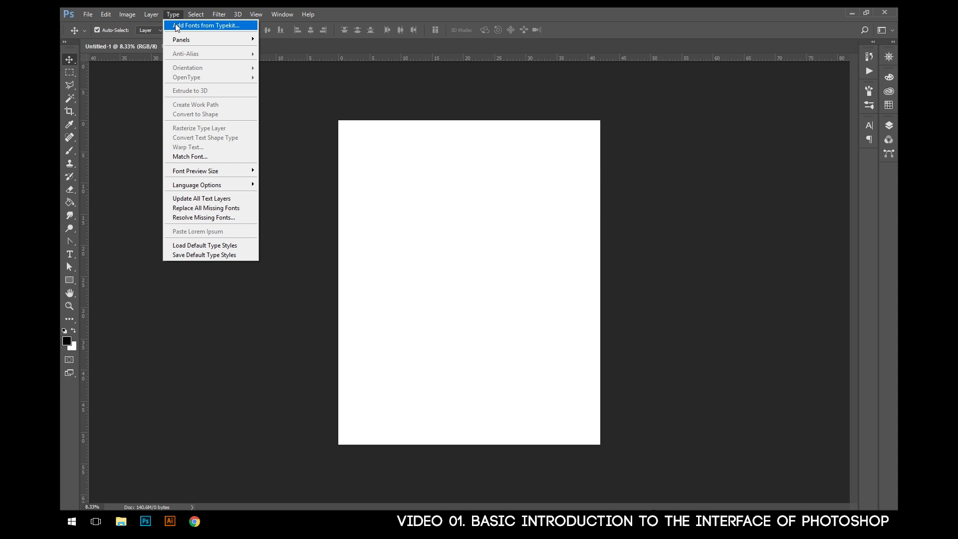
mouse_move(188, 44)
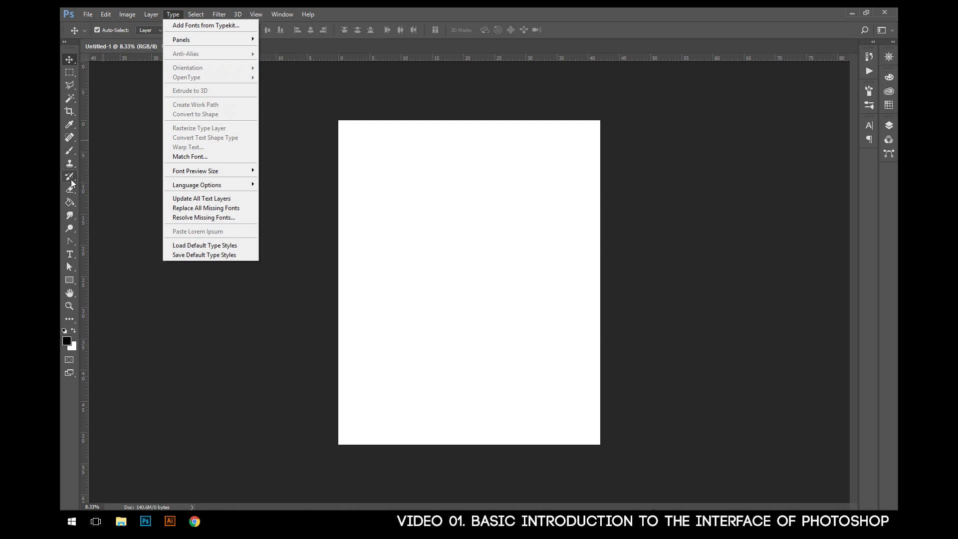
Add a text box containing "adg" in the upper middle of the canvas and set its orientation to vertical.
click(70, 254)
drag(415, 191, 503, 232)
text(adg)
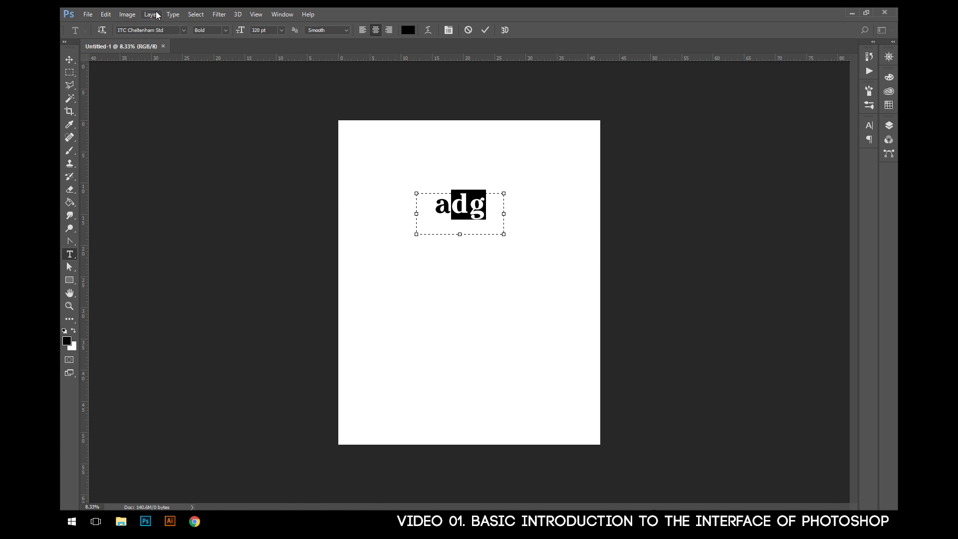
click(172, 14)
mouse_move(198, 70)
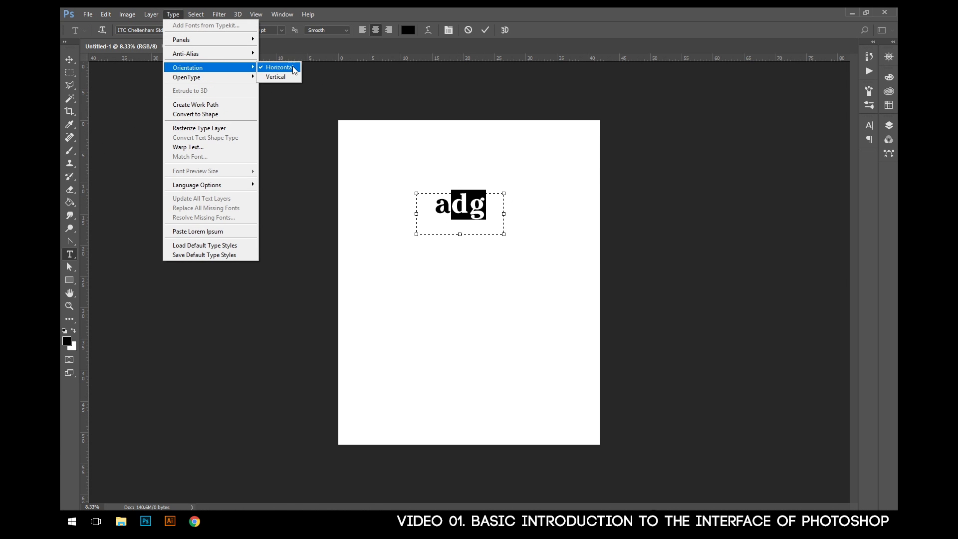
click(276, 76)
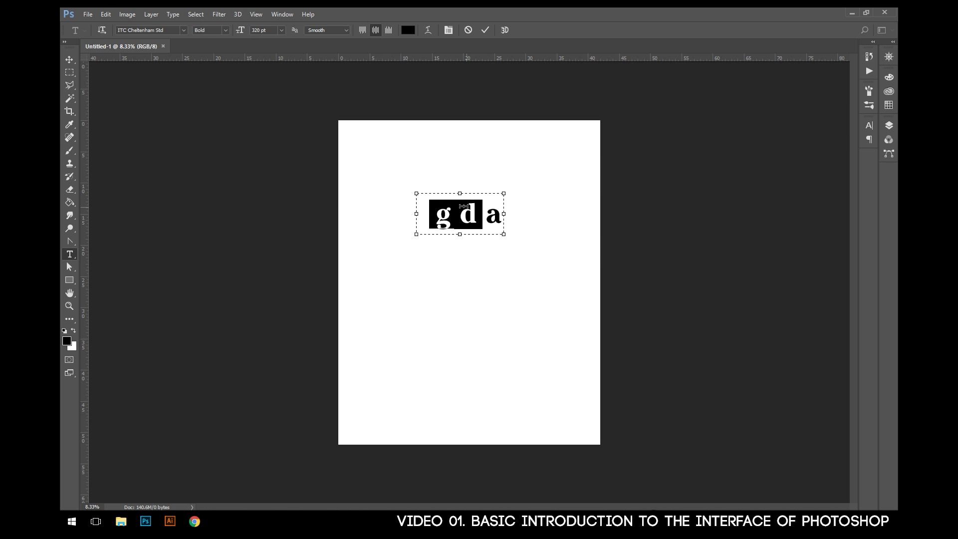
Review the OpenType and language options for the text, and discard the uncommitted text box.
click(173, 14)
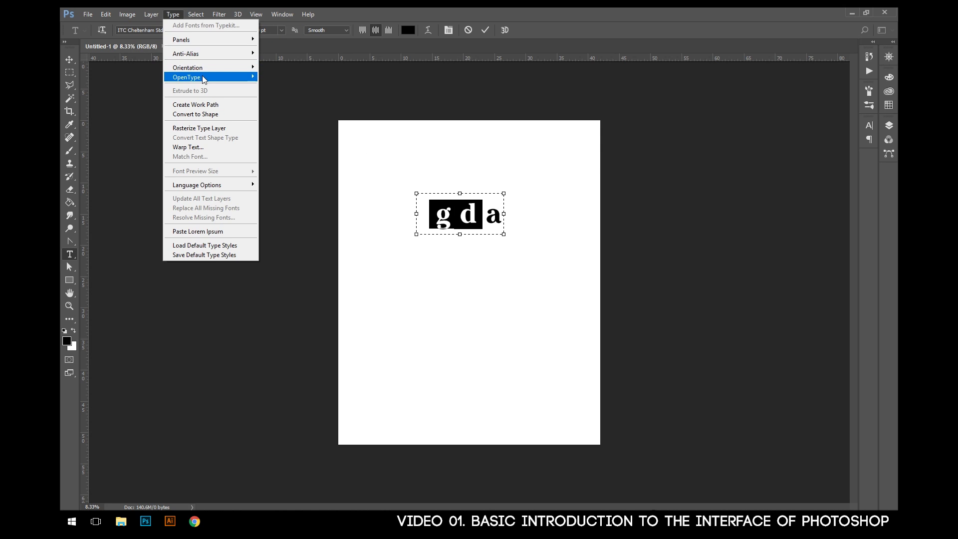
mouse_move(203, 77)
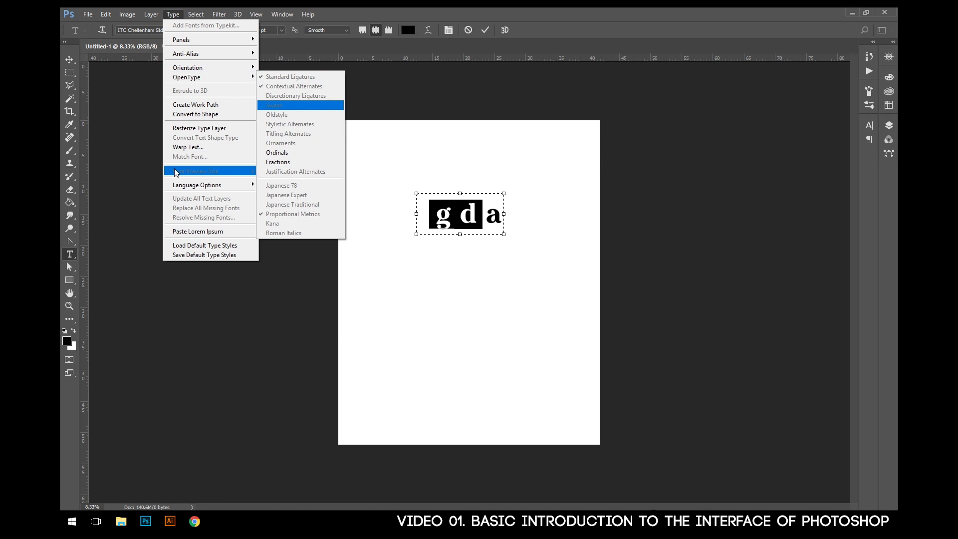
mouse_move(190, 187)
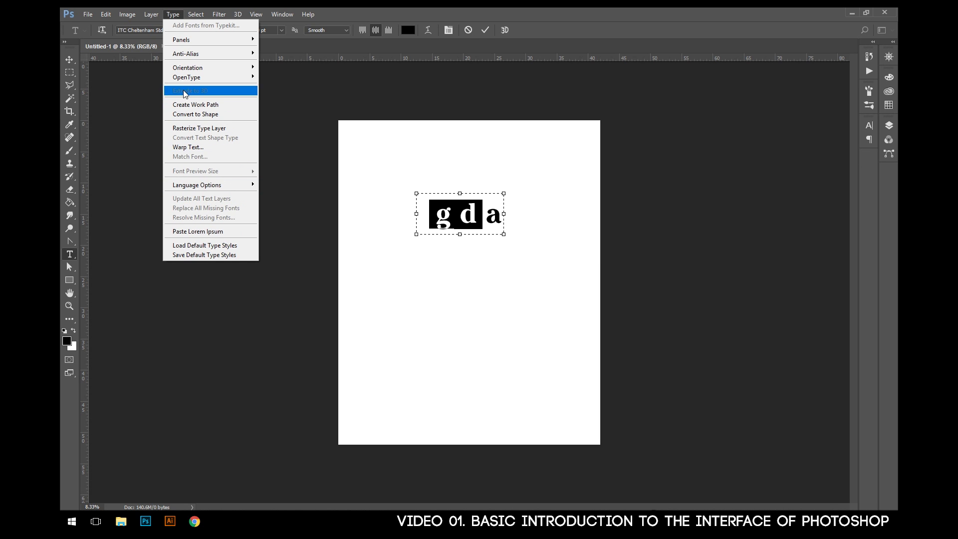
key(Escape)
key(Escape)
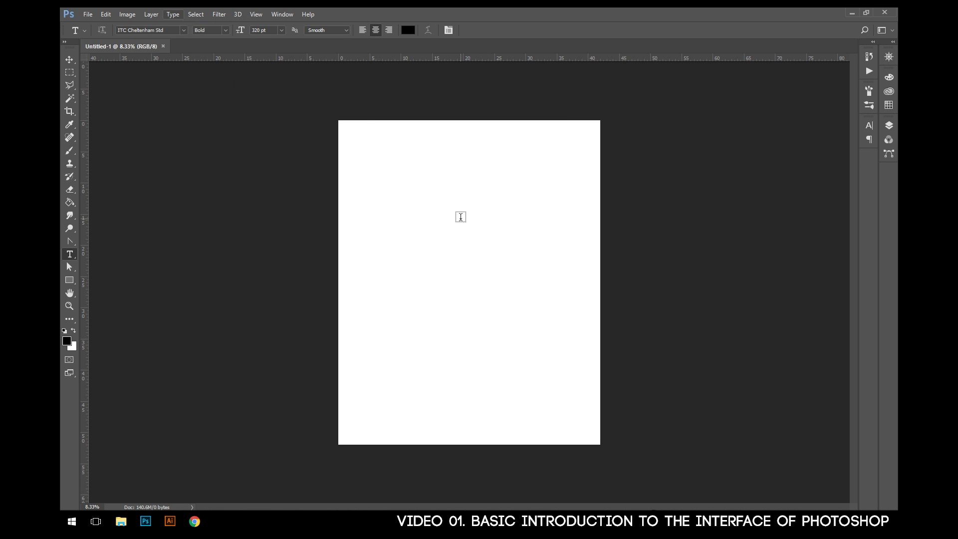
Select a rectangular area near the canvas centre with the Rectangular Marquee tool, invert the selection, and clear it.
click(180, 16)
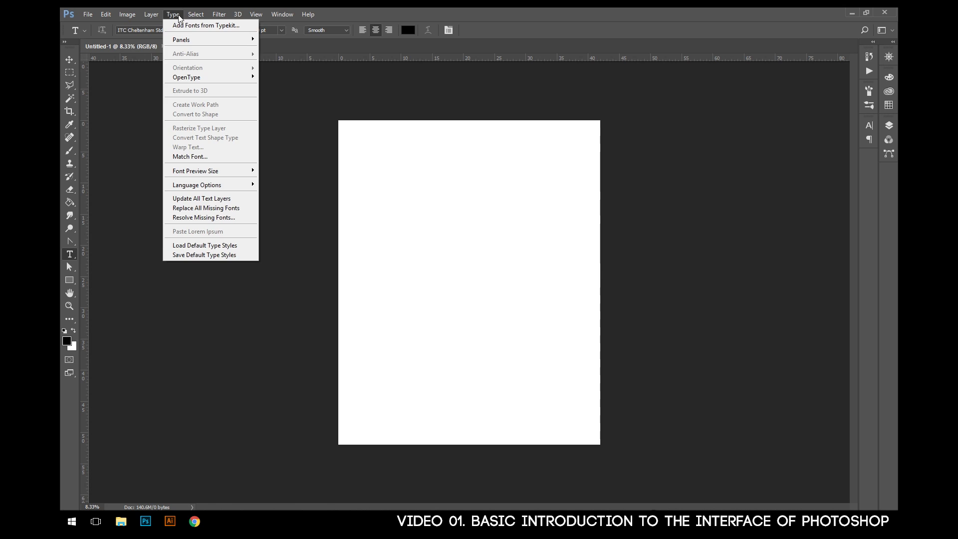
mouse_move(189, 16)
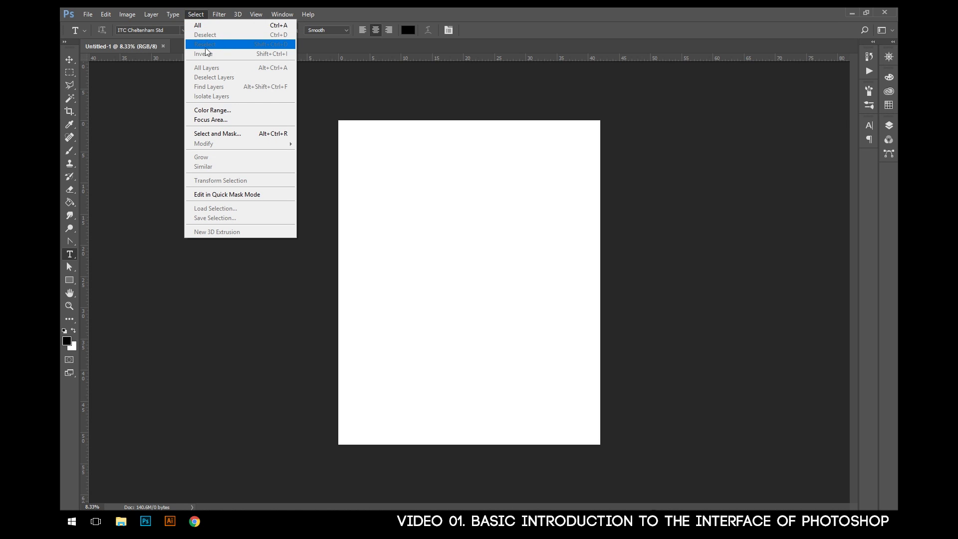
click(70, 72)
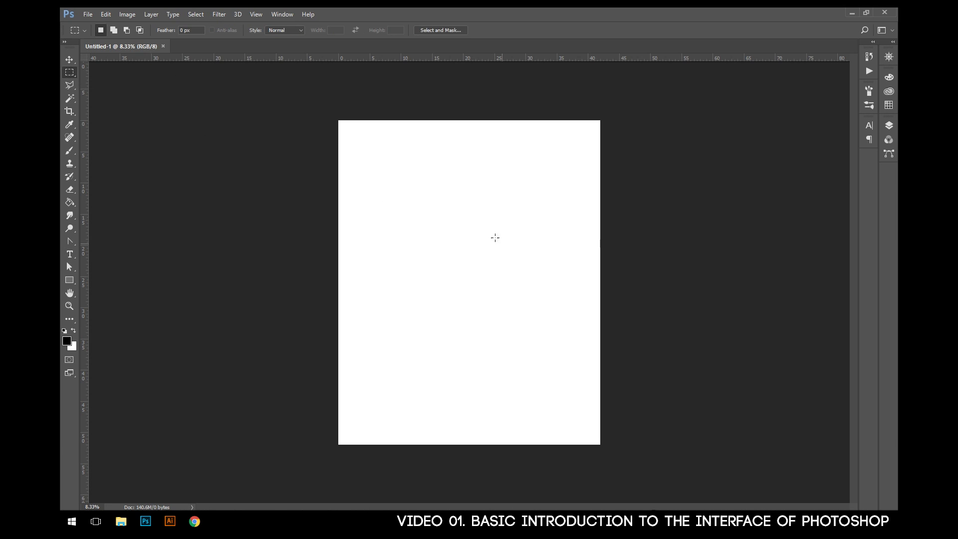
click(196, 14)
click(198, 54)
click(195, 14)
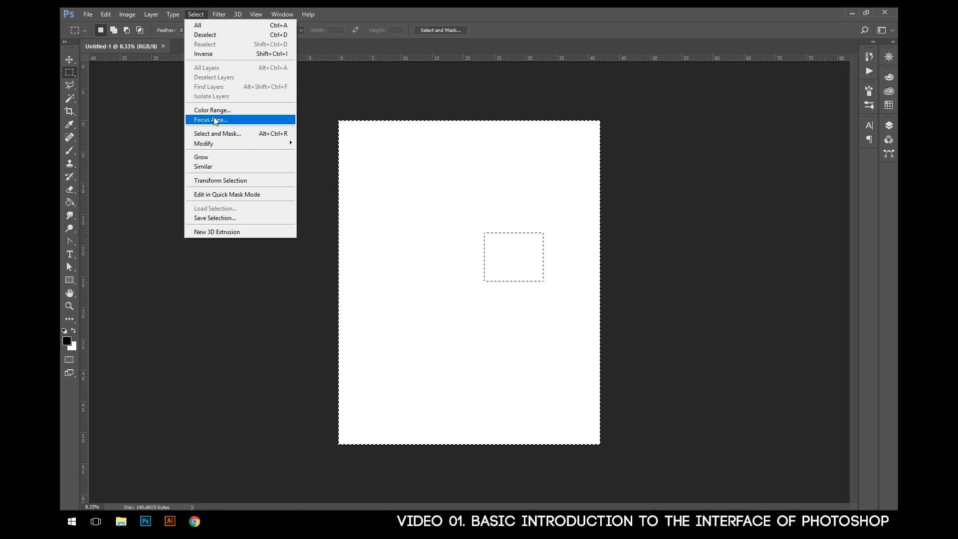
mouse_move(250, 143)
click(171, 94)
Look through the filter categories, including Blur Gallery and Distort, and the zoom and screen mode options.
click(219, 14)
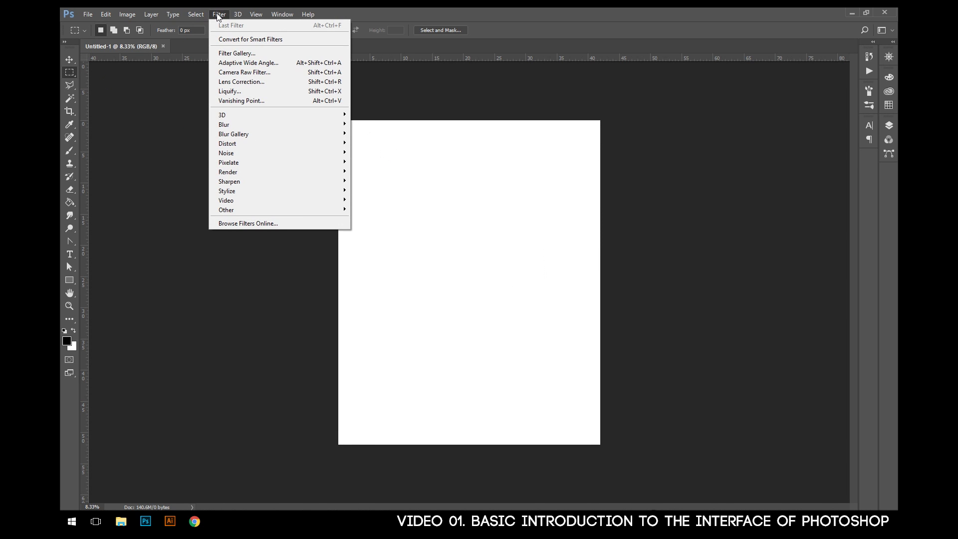
click(228, 15)
click(228, 13)
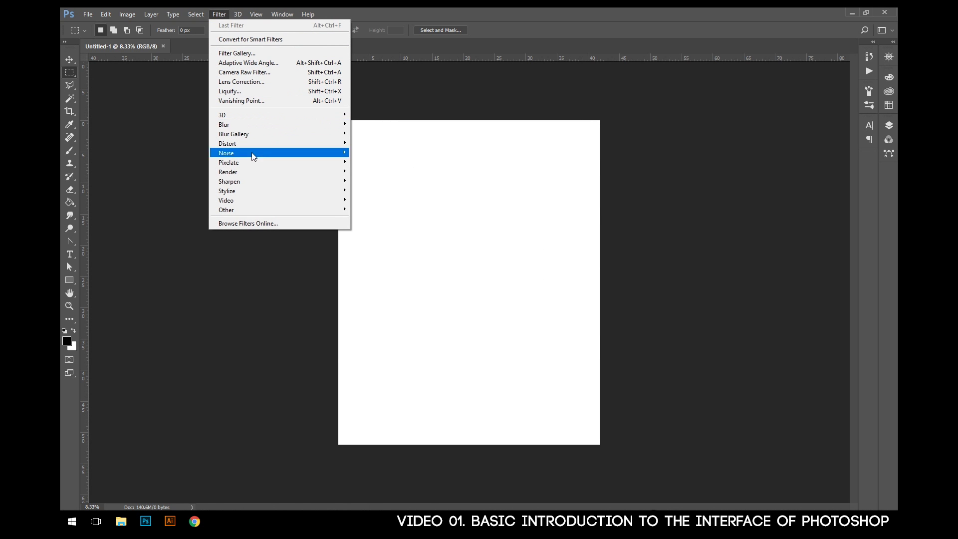
mouse_move(250, 119)
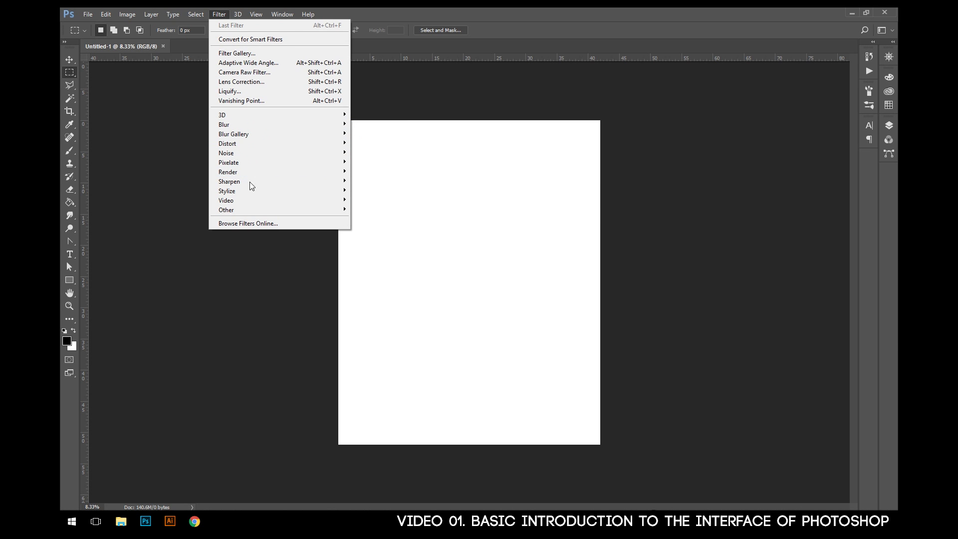
mouse_move(252, 207)
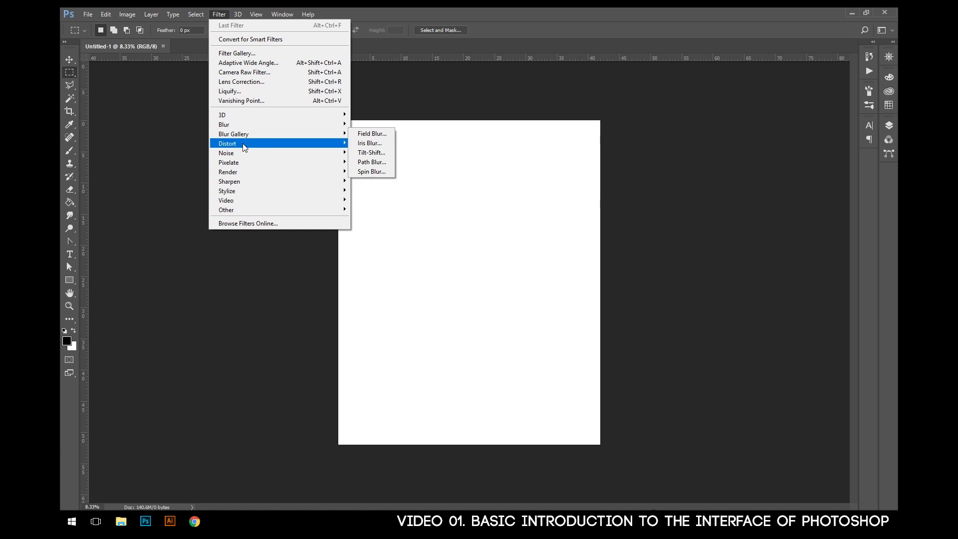
mouse_move(245, 172)
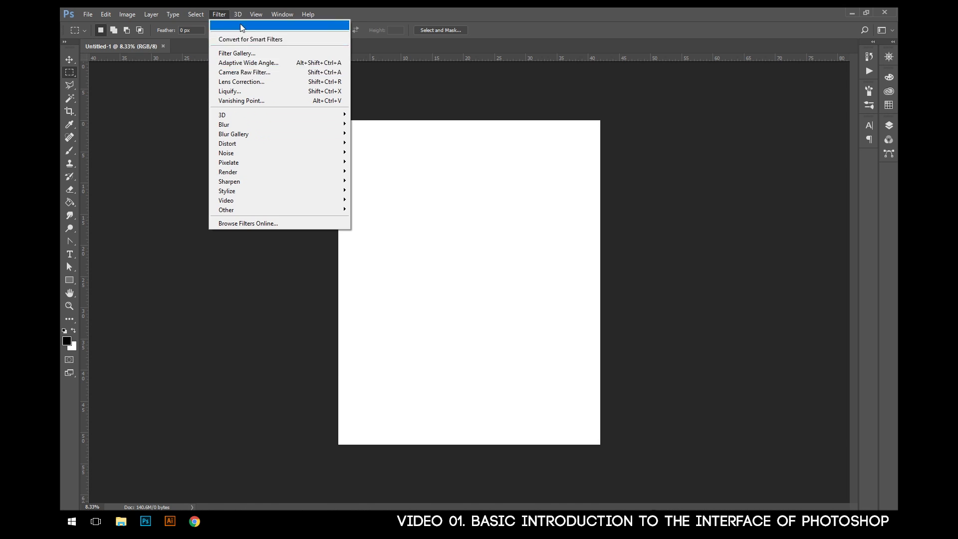
mouse_move(239, 17)
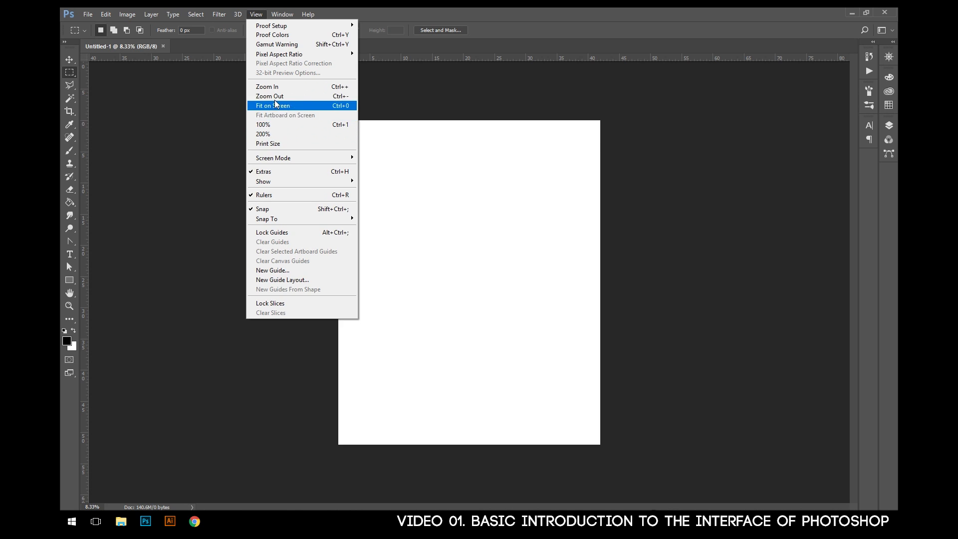
mouse_move(277, 158)
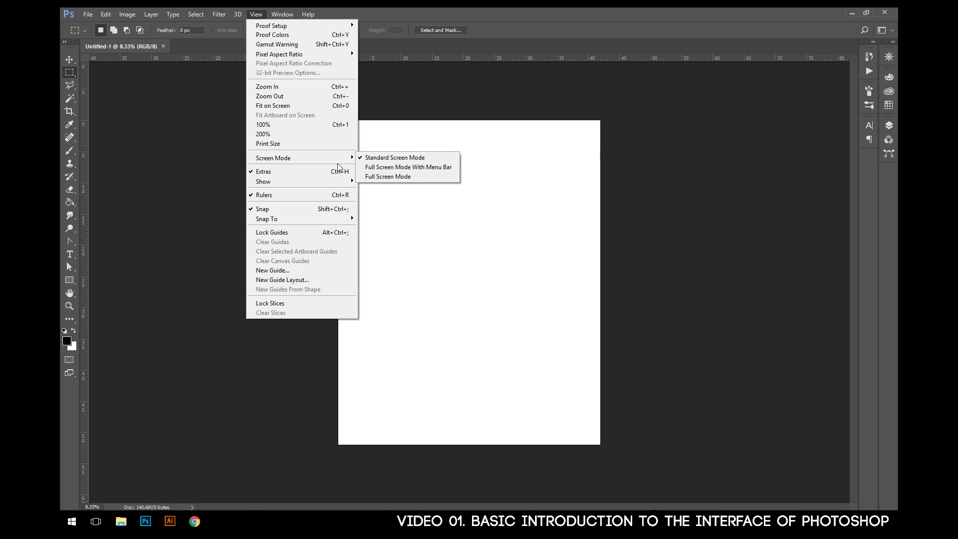
Show the grid over the canvas and hide it again.
mouse_move(306, 185)
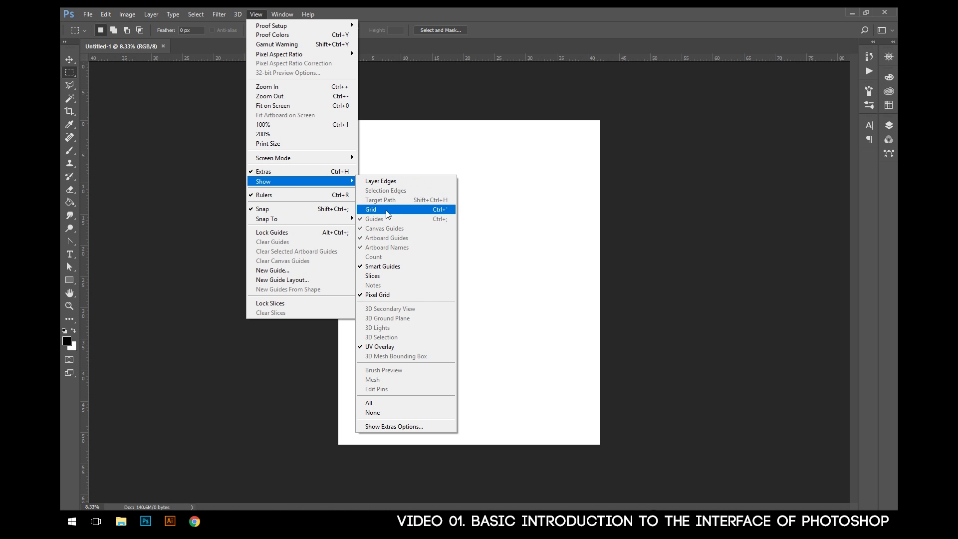
click(370, 211)
click(257, 16)
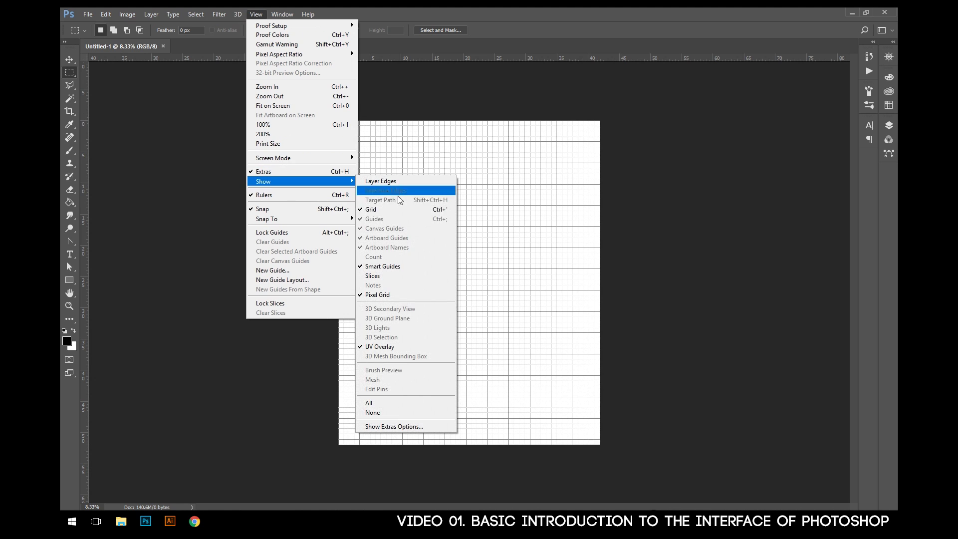
click(391, 212)
Hide the rulers around the canvas and show them again.
click(257, 14)
mouse_move(291, 181)
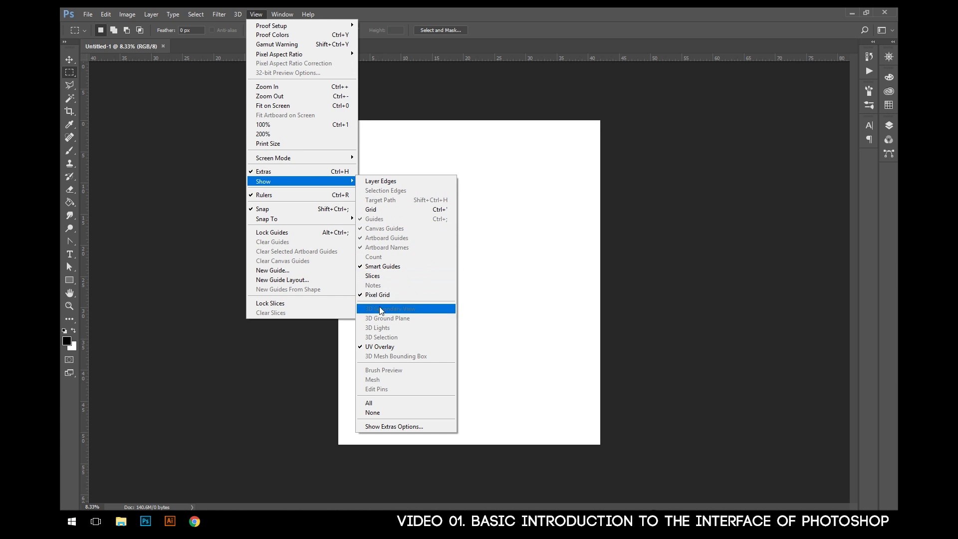
click(259, 196)
click(253, 14)
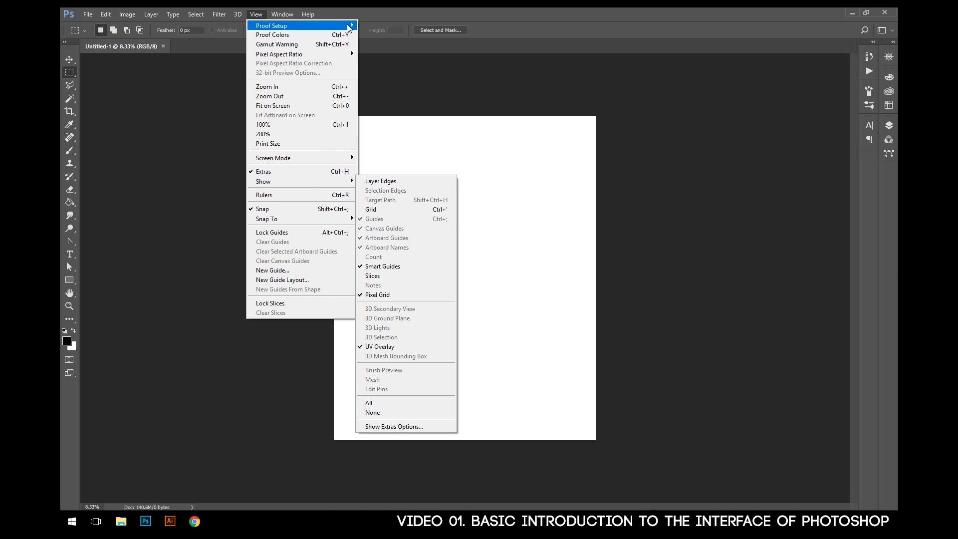
click(293, 195)
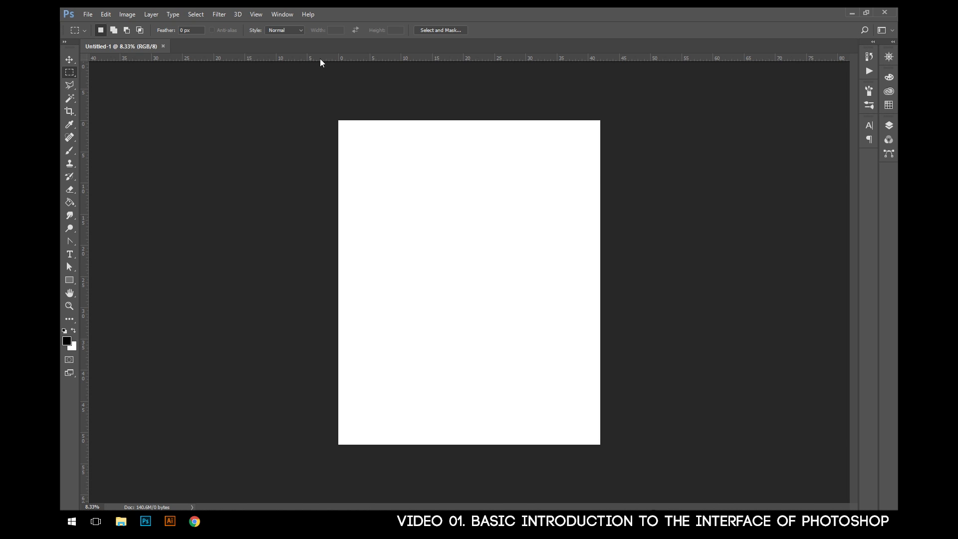
Review the guide and slice commands for the view and the list of available panels.
click(251, 13)
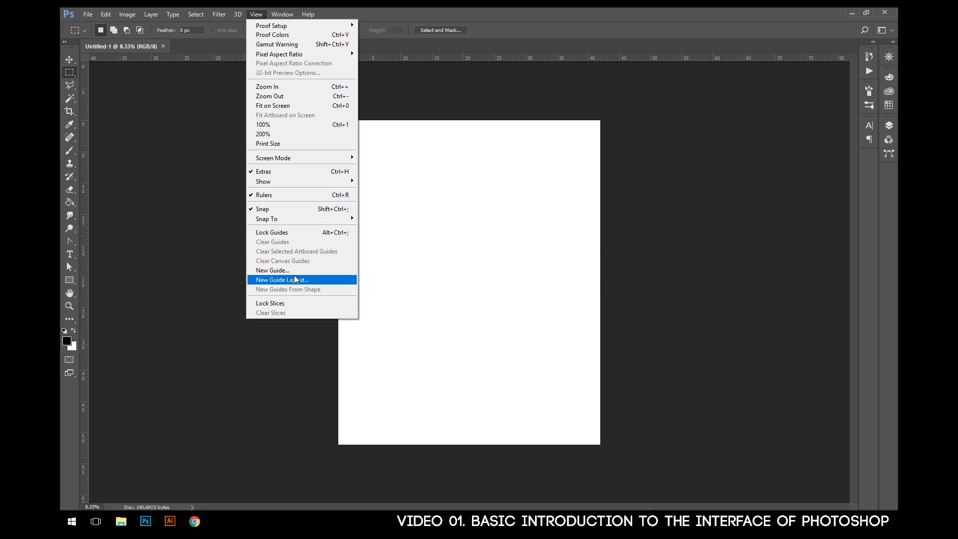
mouse_move(279, 12)
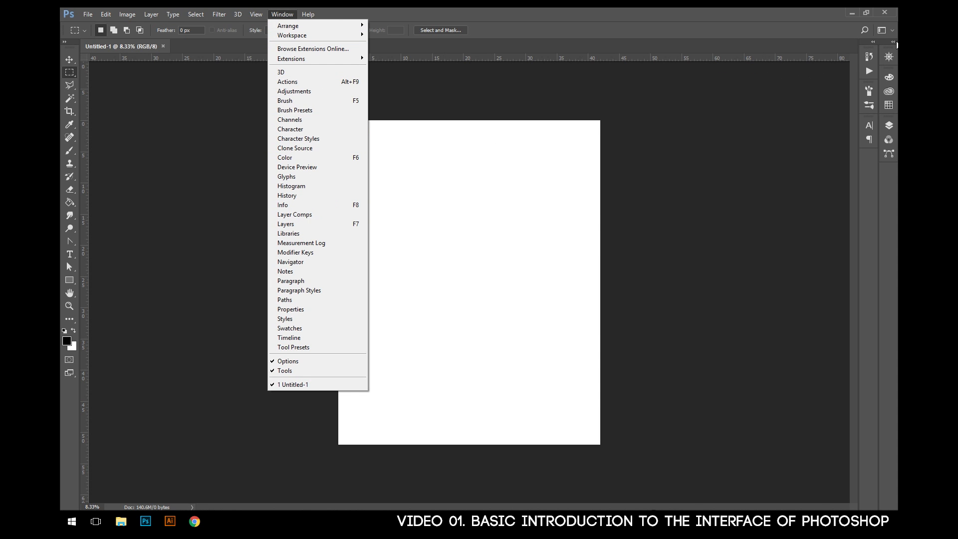
click(870, 168)
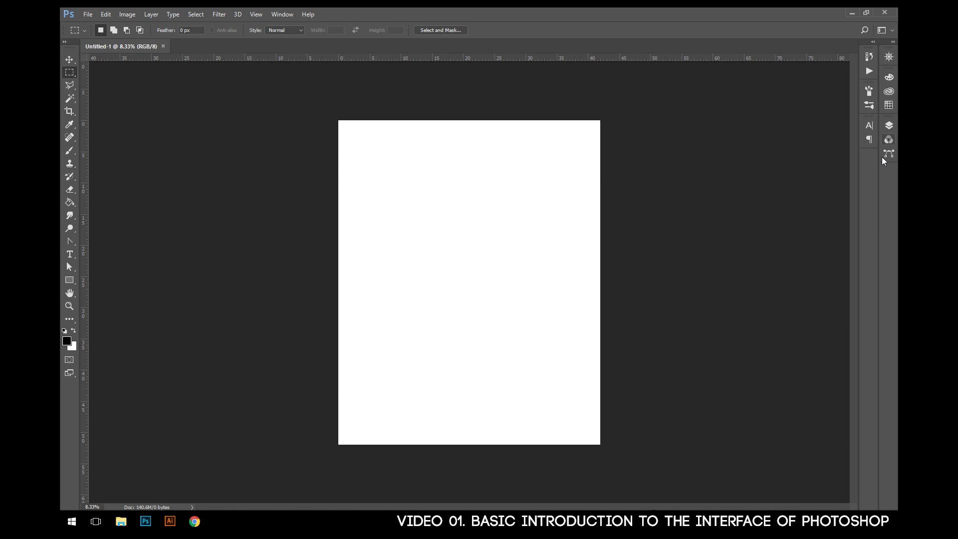
Show the Measurement Log panel below the document and hide it again.
click(292, 15)
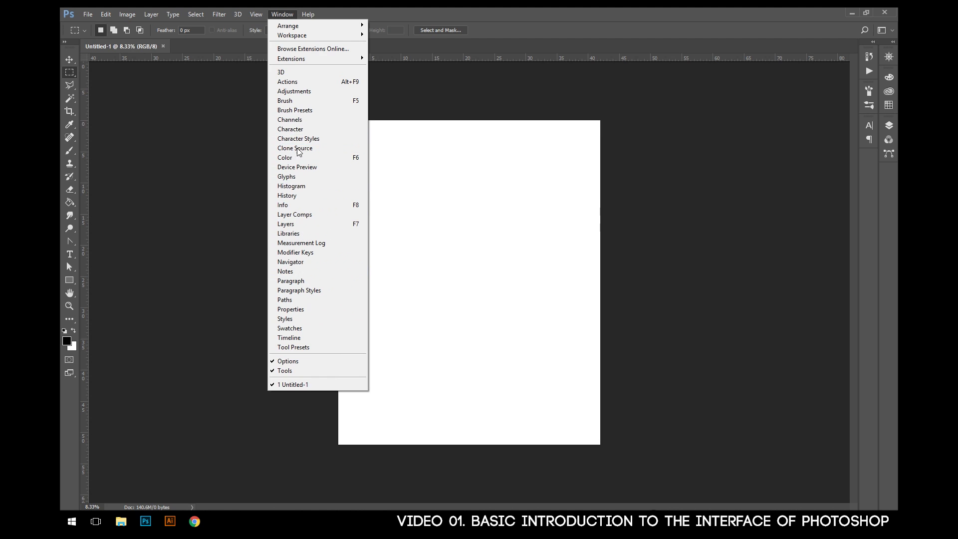
click(297, 243)
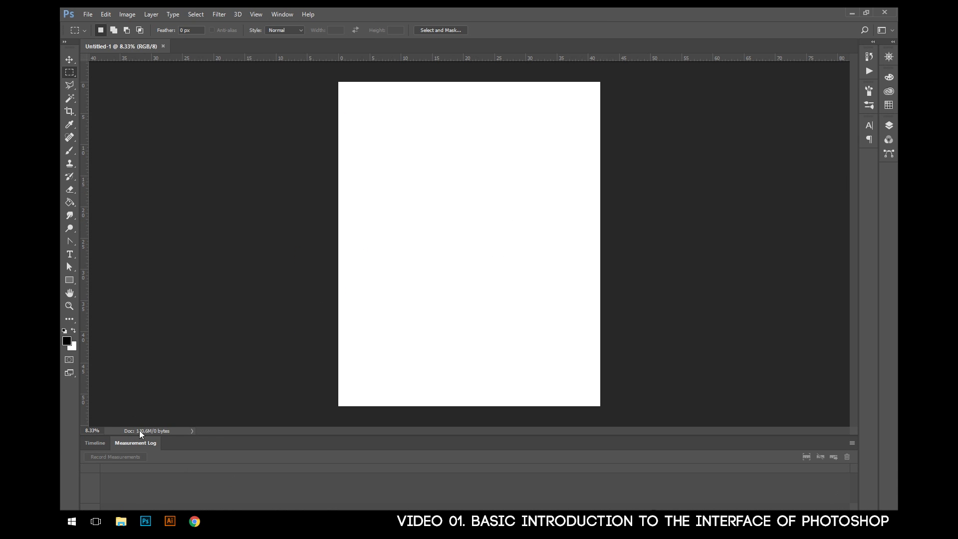
click(282, 14)
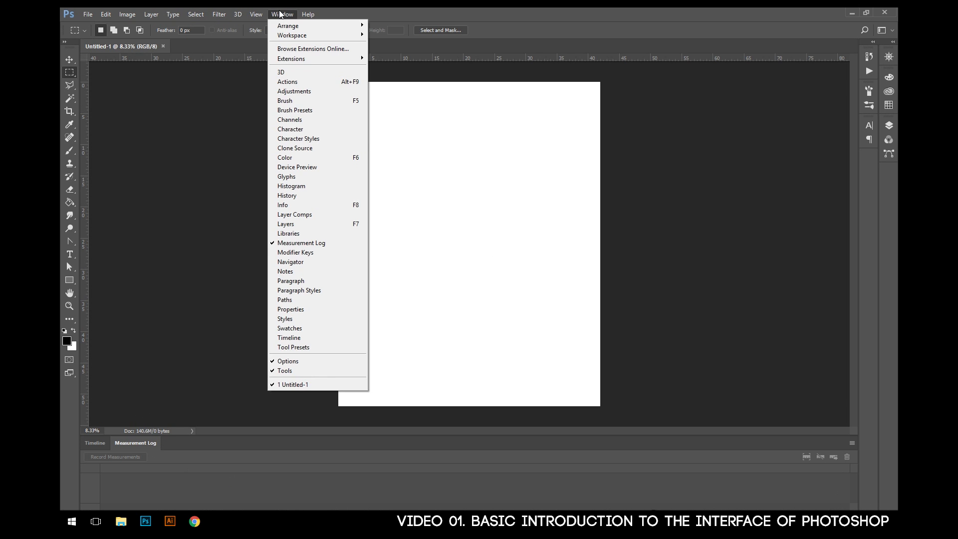
click(299, 243)
Open the Character panel from the collapsed dock and fold it away again several times.
click(280, 14)
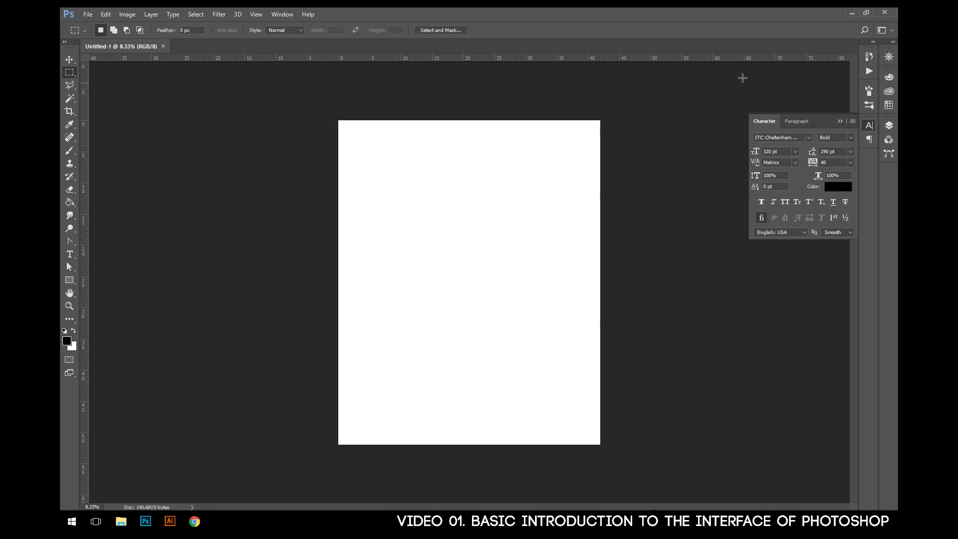
click(873, 125)
click(873, 125)
click(873, 125)
click(873, 125)
click(873, 124)
Review the help, plug-in, system info and account commands, and leave them without choosing any.
click(280, 14)
mouse_move(308, 15)
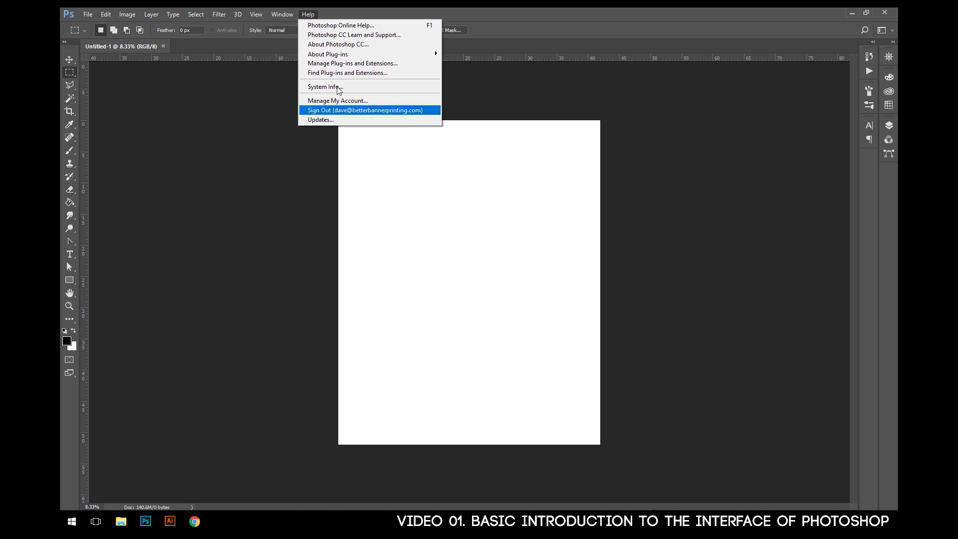
click(309, 15)
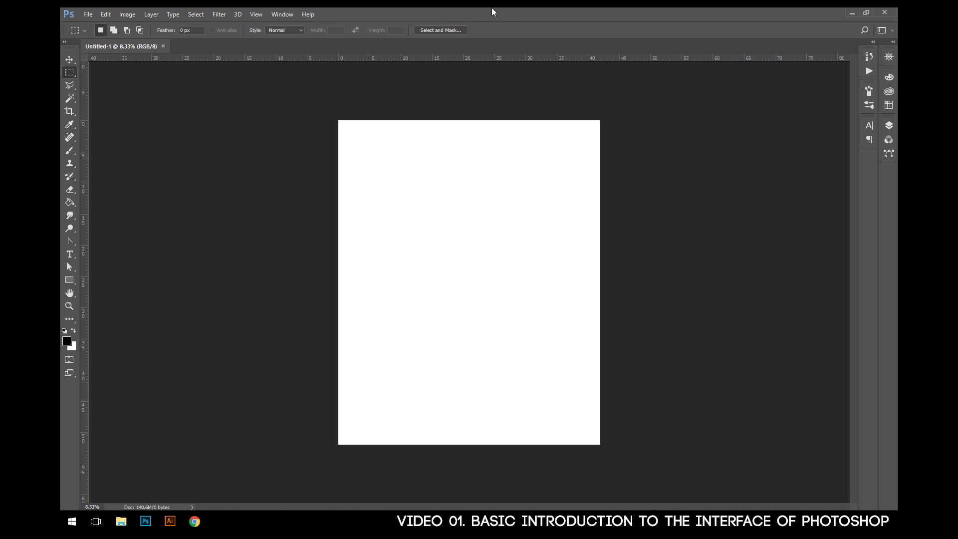
Look through the History, Actions and Brush panels by opening and collapsing each from the dock.
click(871, 58)
click(870, 57)
click(871, 71)
click(870, 71)
click(871, 95)
click(870, 96)
click(871, 96)
click(871, 92)
View the recorded document states in History and the action sets in Actions.
click(871, 58)
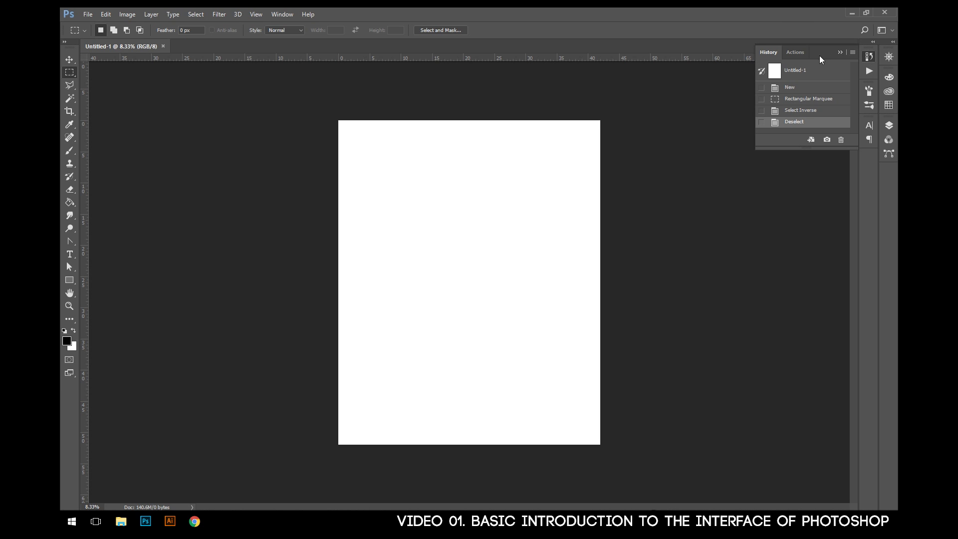
click(793, 53)
click(780, 53)
click(868, 59)
click(870, 73)
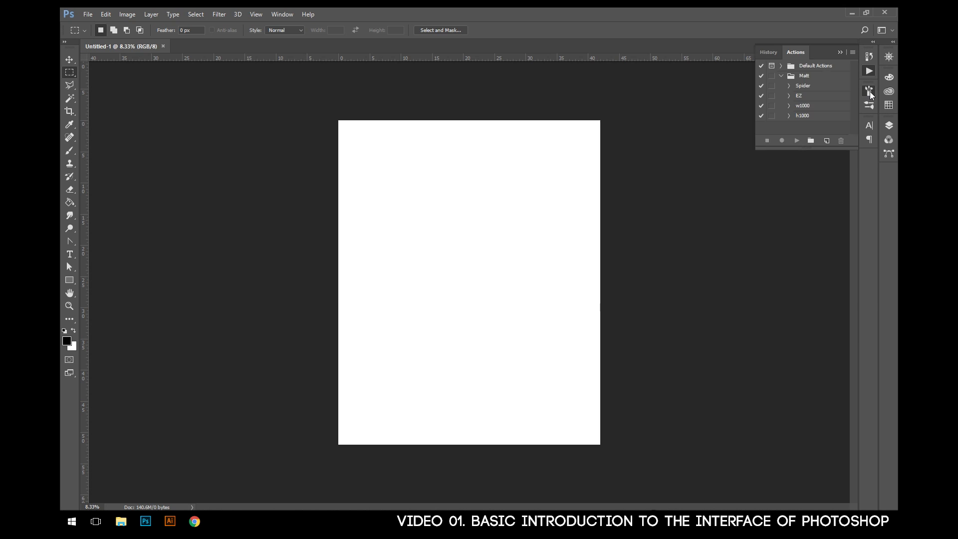
Alternate between the Brush and Brush Presets panels from their dock icons.
click(871, 91)
click(870, 104)
click(871, 93)
click(870, 104)
click(870, 92)
click(871, 103)
click(870, 92)
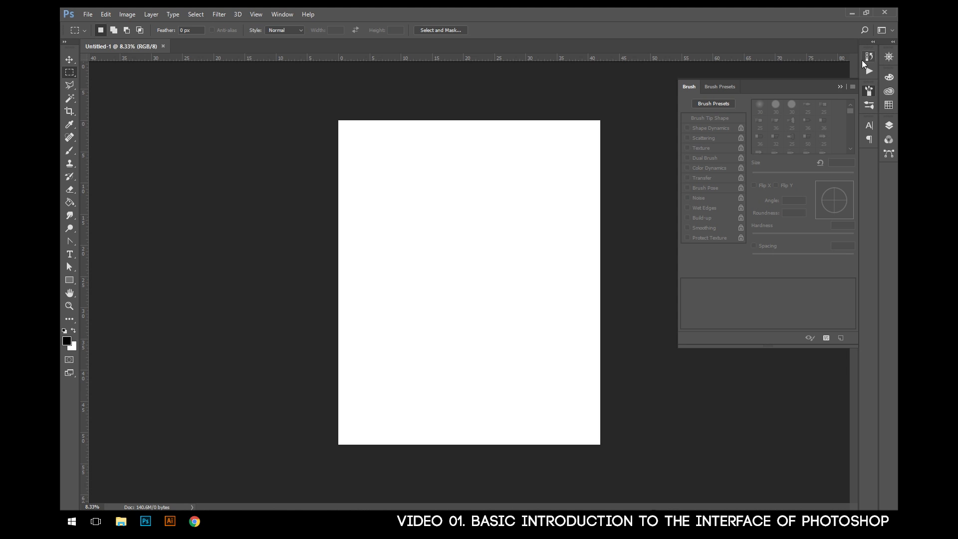
Switch between the Actions and History panels, and collapse the panel group.
click(870, 73)
click(870, 59)
click(869, 71)
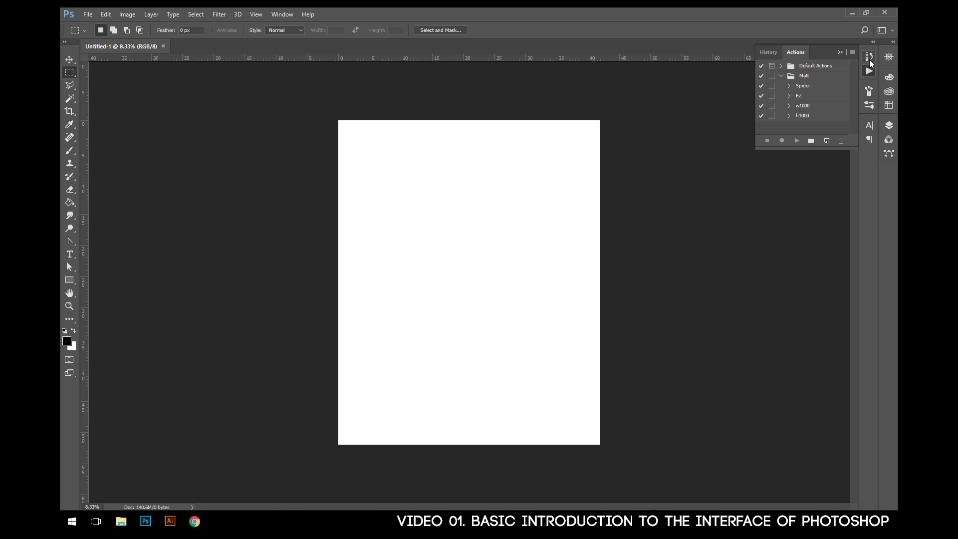
click(870, 59)
click(840, 52)
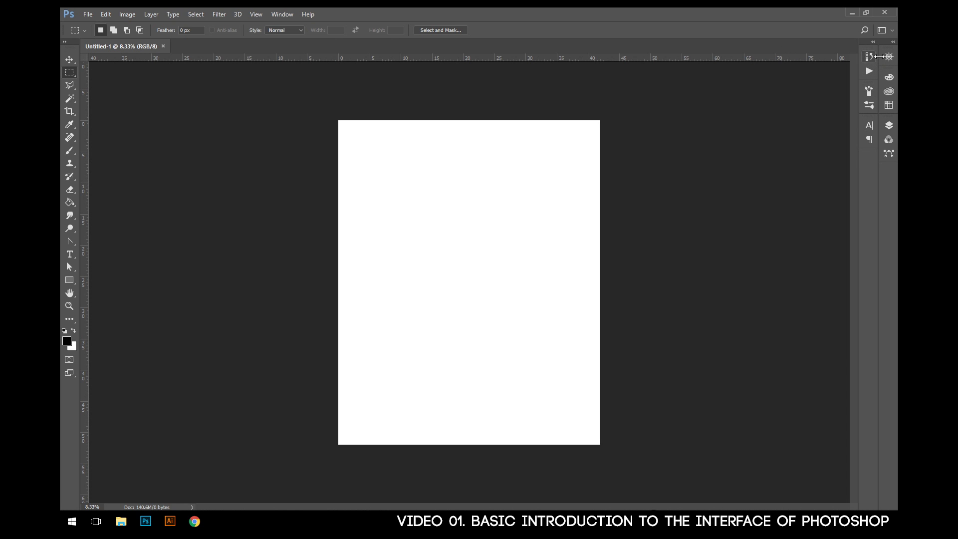
Open the Brush panel group and compare its Brush and Brush Presets contents.
click(869, 91)
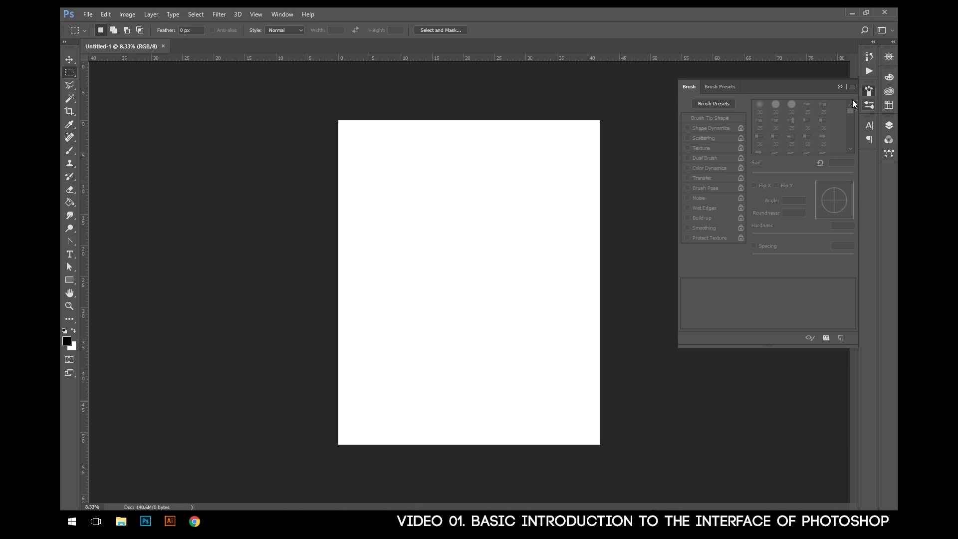
click(714, 87)
click(691, 87)
click(714, 87)
click(692, 87)
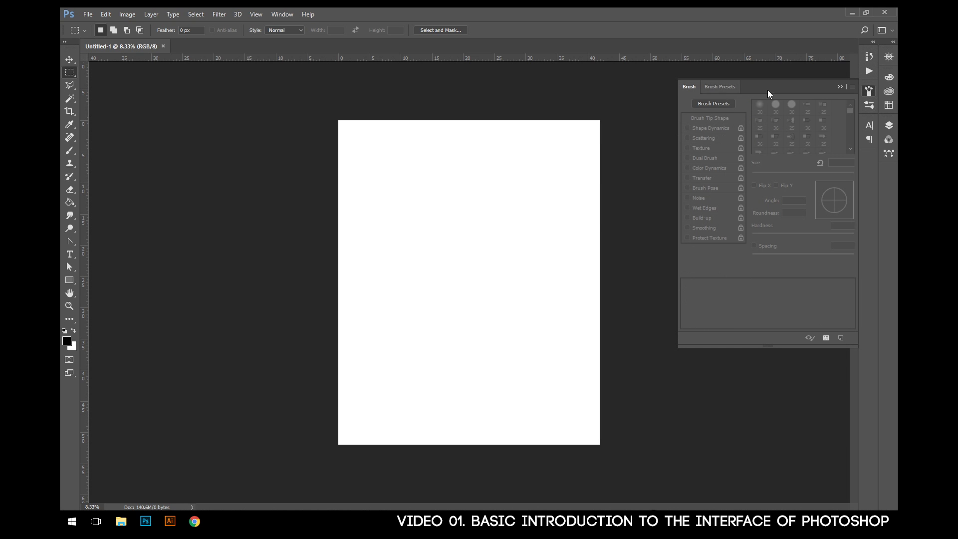
click(714, 87)
click(700, 86)
click(721, 87)
click(697, 87)
click(721, 86)
click(697, 86)
click(721, 87)
Look through the Brush, Brush Presets, Character and Paragraph panels from their dock icons.
click(870, 106)
click(870, 93)
click(871, 104)
click(870, 104)
click(870, 104)
click(871, 93)
click(870, 105)
click(871, 125)
click(871, 109)
click(870, 127)
click(869, 139)
Show the History panel, expand its whole dock to full panels, and collapse the dock to icons.
click(869, 57)
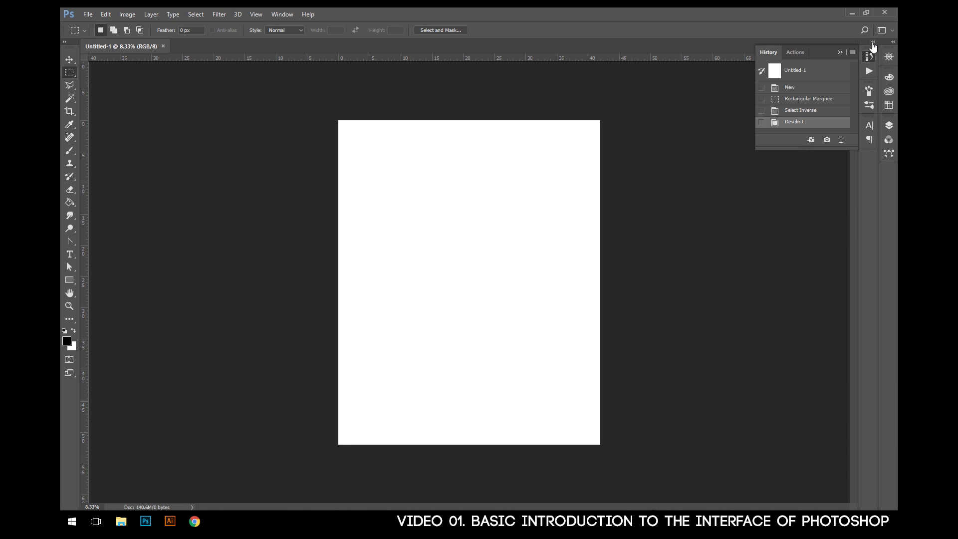
click(873, 44)
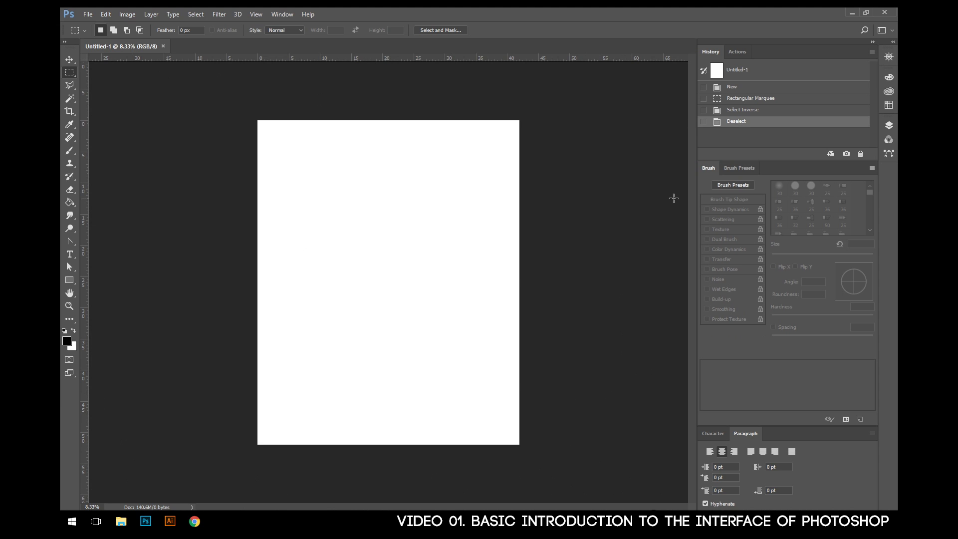
click(874, 43)
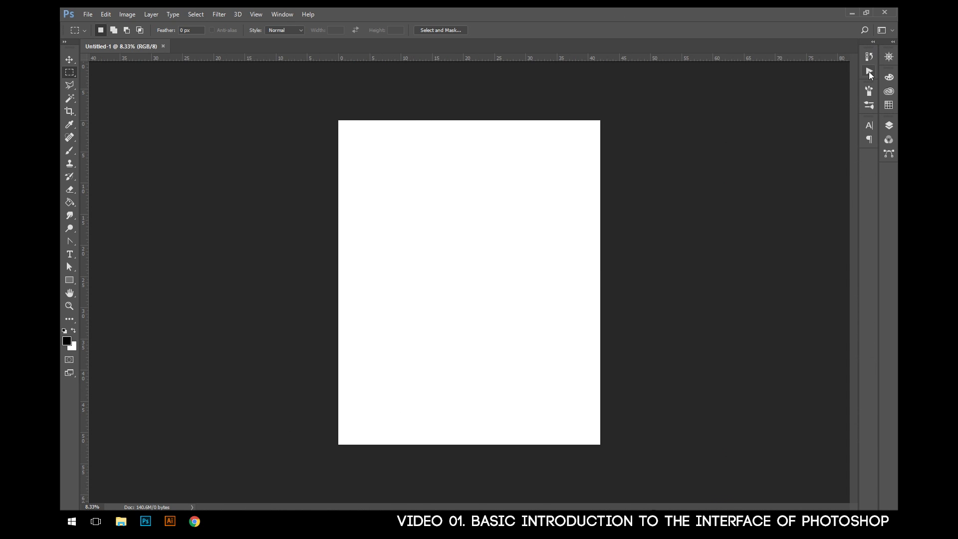
Open the Brush panel and fold it away repeatedly using its dock icon.
click(870, 90)
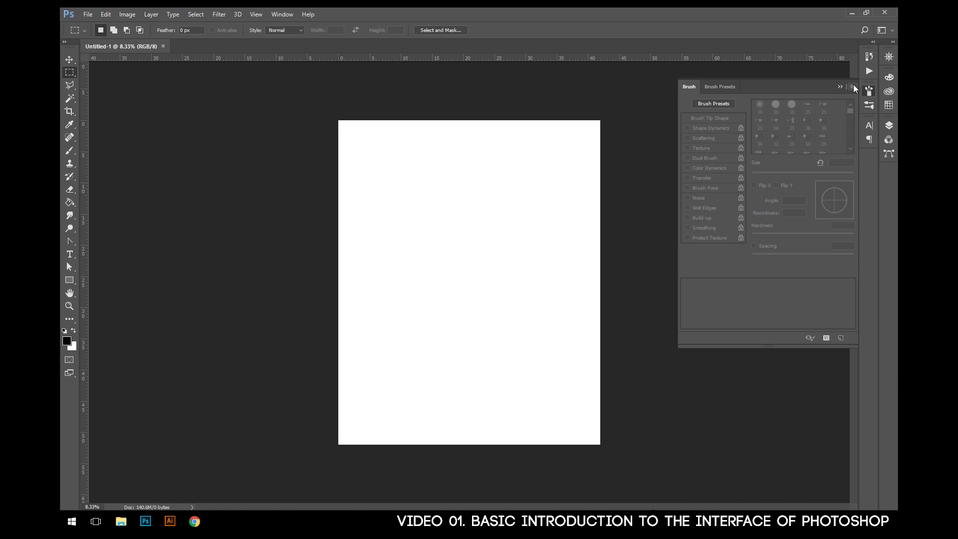
click(870, 92)
click(870, 91)
click(870, 92)
click(870, 93)
click(870, 93)
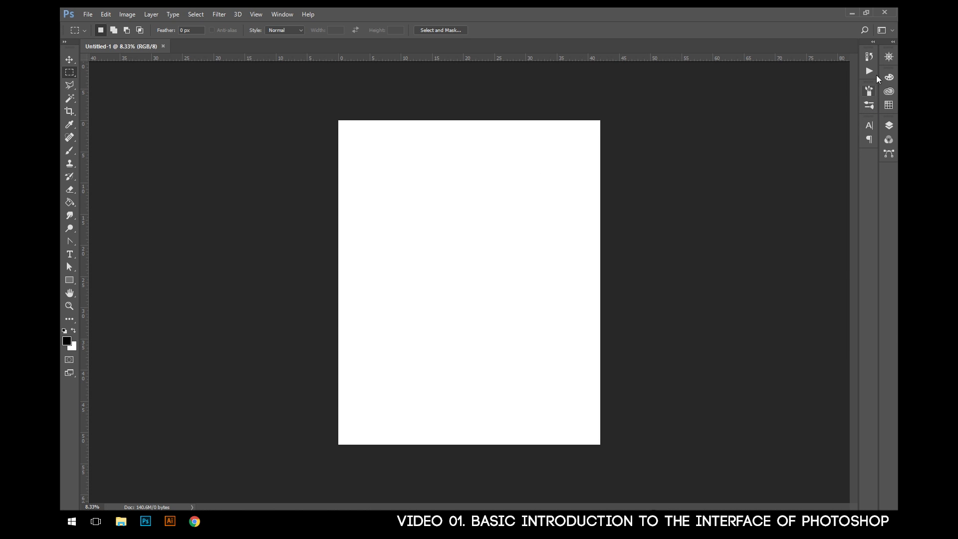
Expand both panel docks to full panels and slightly reduce the heights of the Navigator and Color panels.
click(872, 43)
click(892, 44)
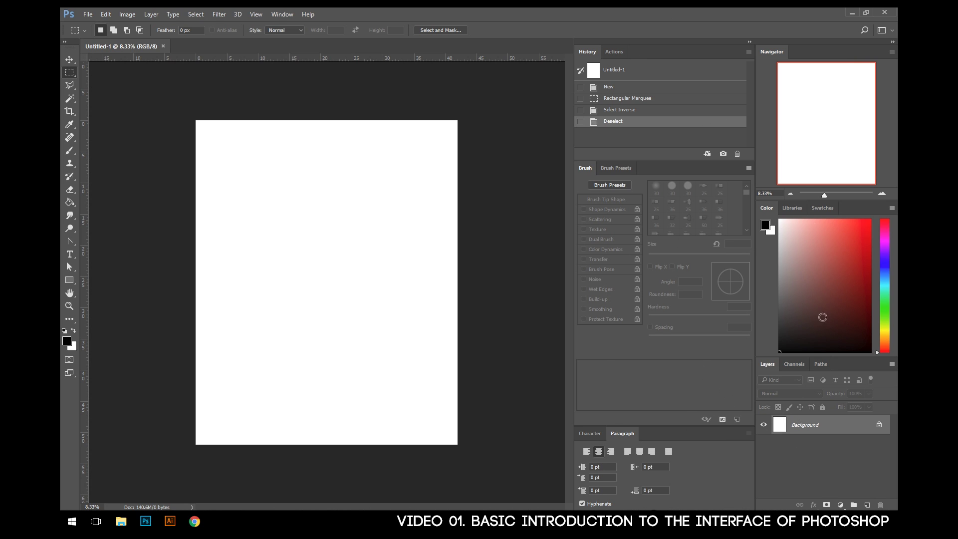
mouse_move(688, 160)
mouse_down()
mouse_move(687, 151)
mouse_move(685, 180)
mouse_up()
mouse_move(836, 199)
mouse_down()
mouse_move(837, 175)
mouse_move(838, 196)
mouse_up()
mouse_move(840, 356)
mouse_down()
mouse_move(842, 330)
mouse_move(844, 348)
mouse_up()
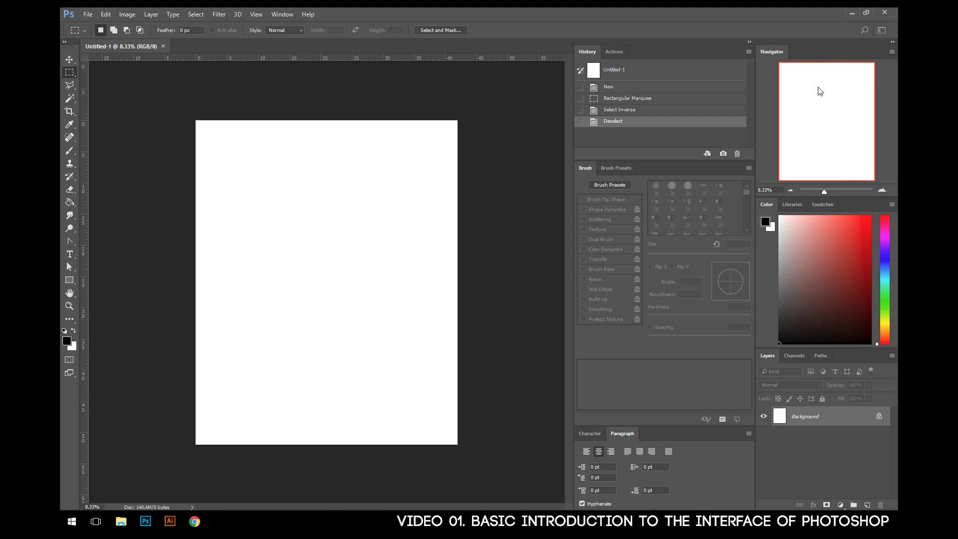
Make the Layers panel taller by shrinking the Color panel, and collapse both docks to icons.
click(749, 44)
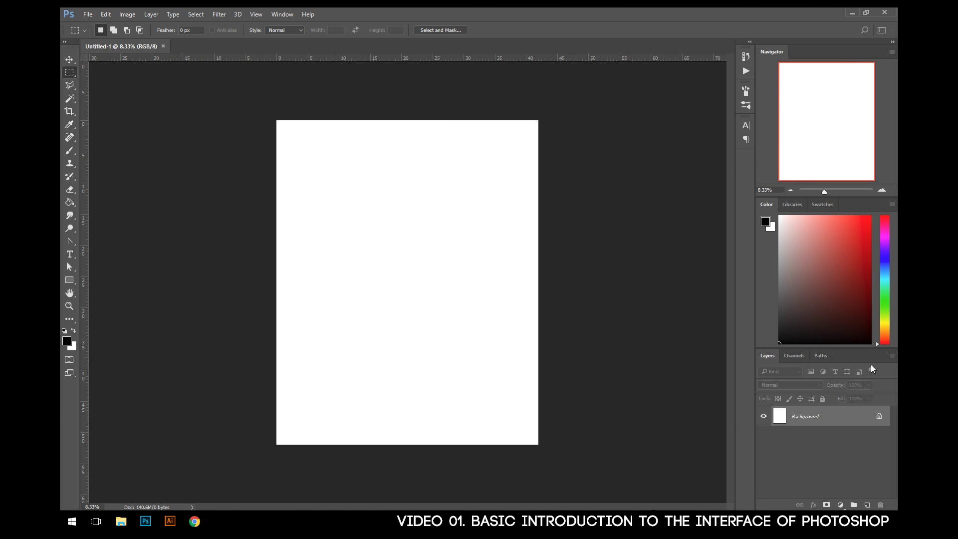
drag(851, 348, 863, 243)
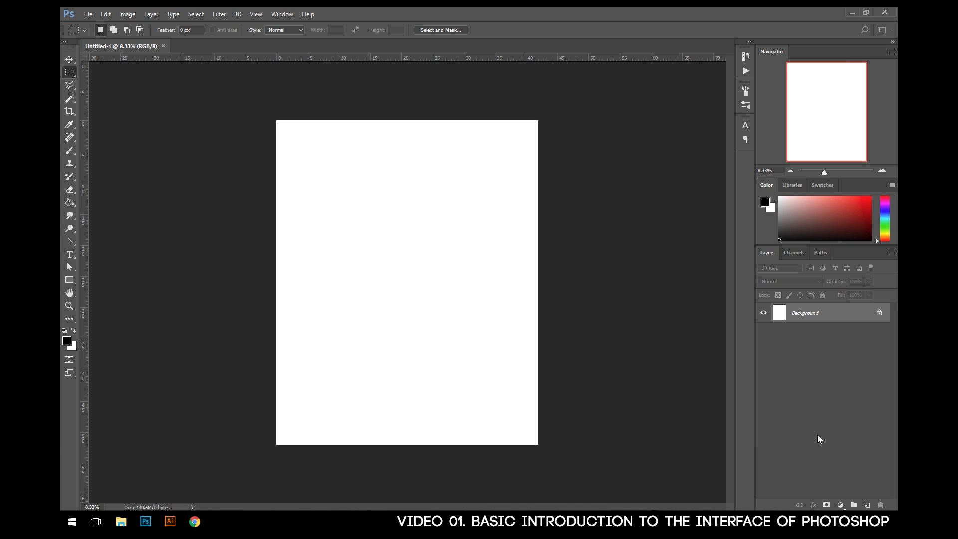
click(894, 42)
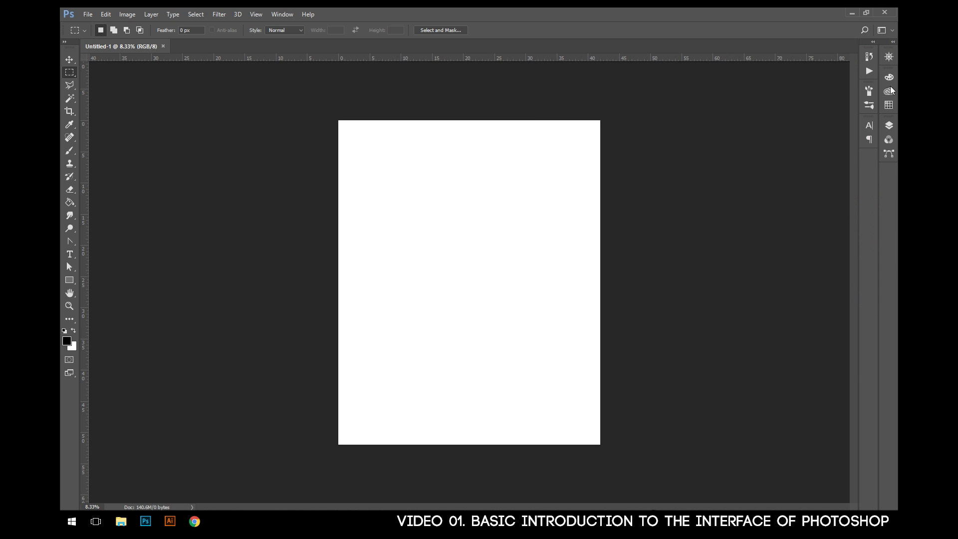
Open the Layers panel, stretch it taller, shorten it again, and collapse it to its icon.
click(889, 126)
click(889, 125)
click(890, 124)
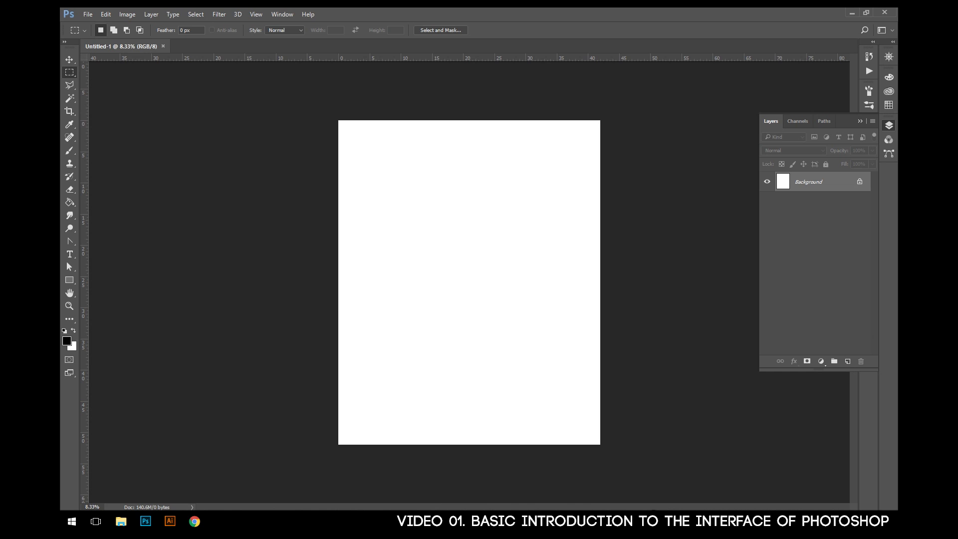
drag(827, 371, 828, 482)
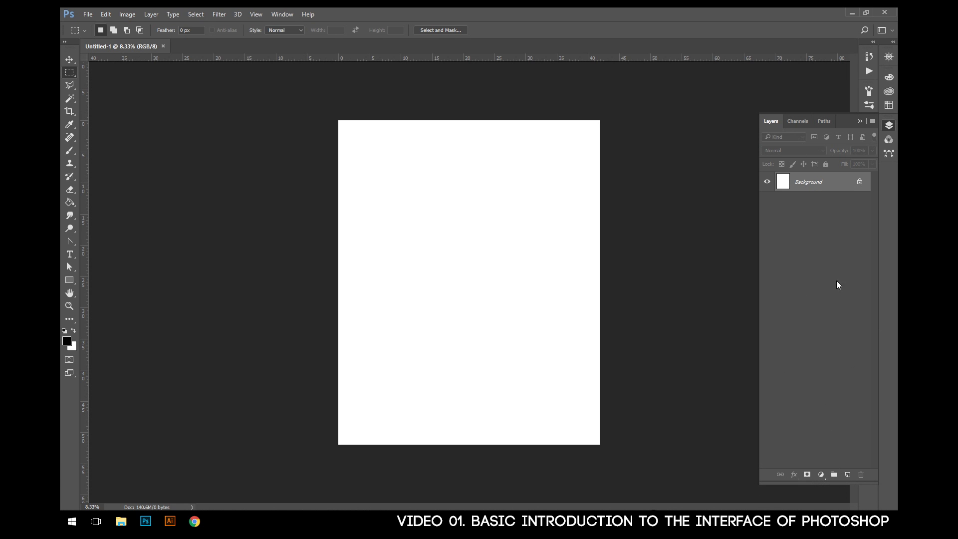
drag(831, 482, 818, 384)
click(890, 123)
click(890, 123)
click(890, 123)
click(890, 123)
click(891, 125)
Detach the Layers panel from the dock as a floating panel, and expand and shorten it.
drag(890, 125, 688, 116)
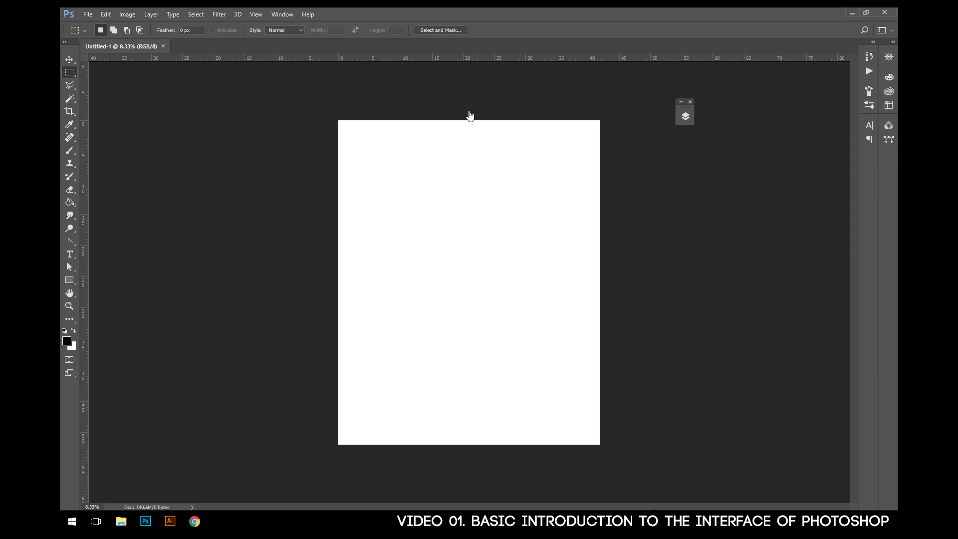
drag(319, 113, 239, 116)
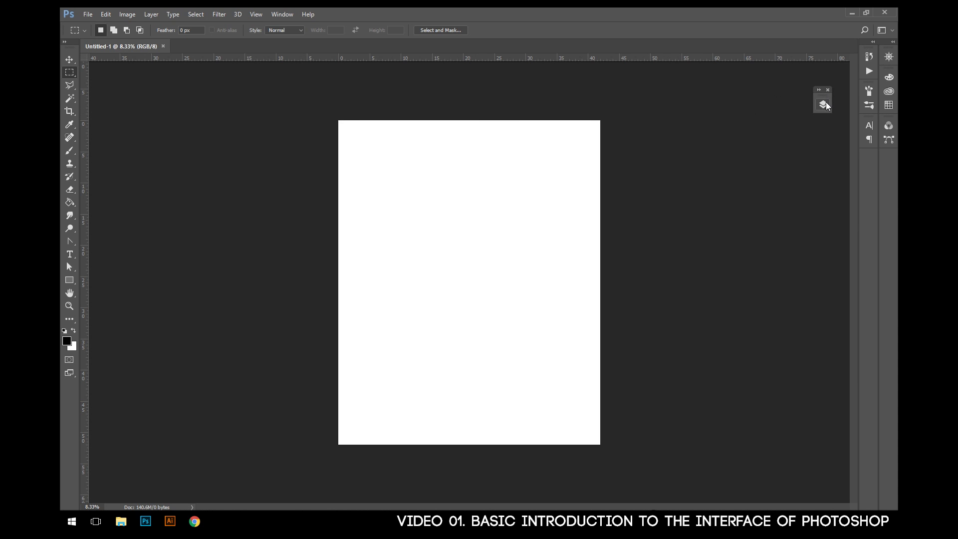
click(828, 104)
drag(795, 100, 743, 94)
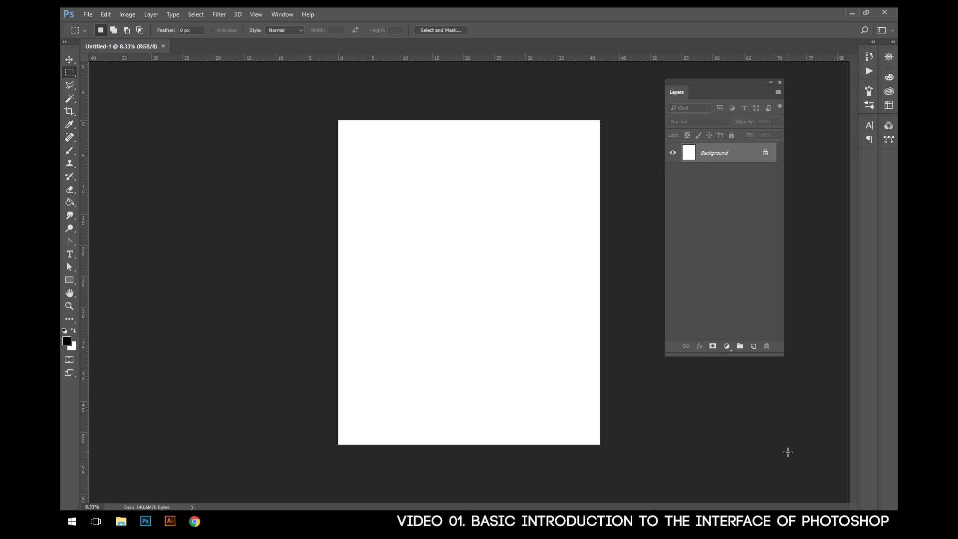
drag(763, 356, 767, 268)
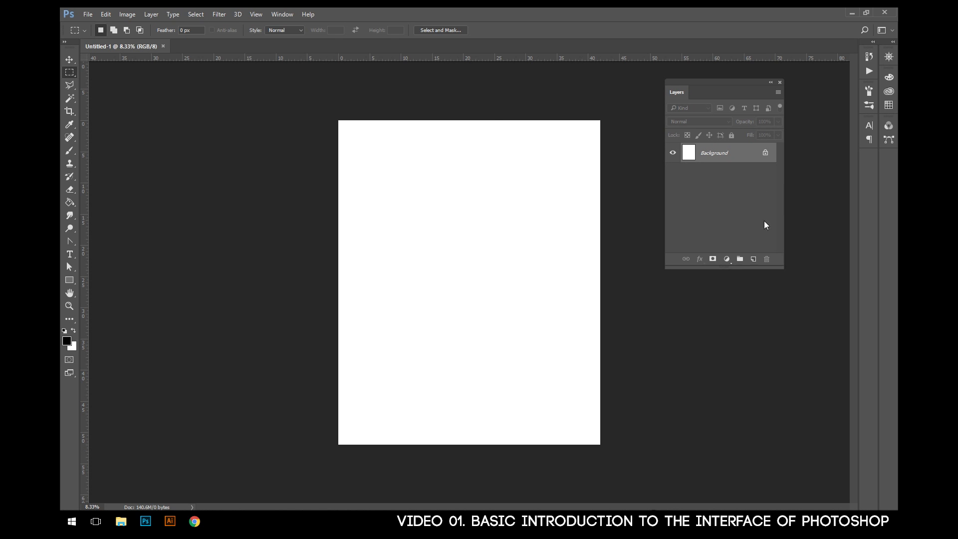
Move the floating Layers panel to the other side of the canvas, lengthen it, and dock it back above Channels.
drag(734, 94, 179, 87)
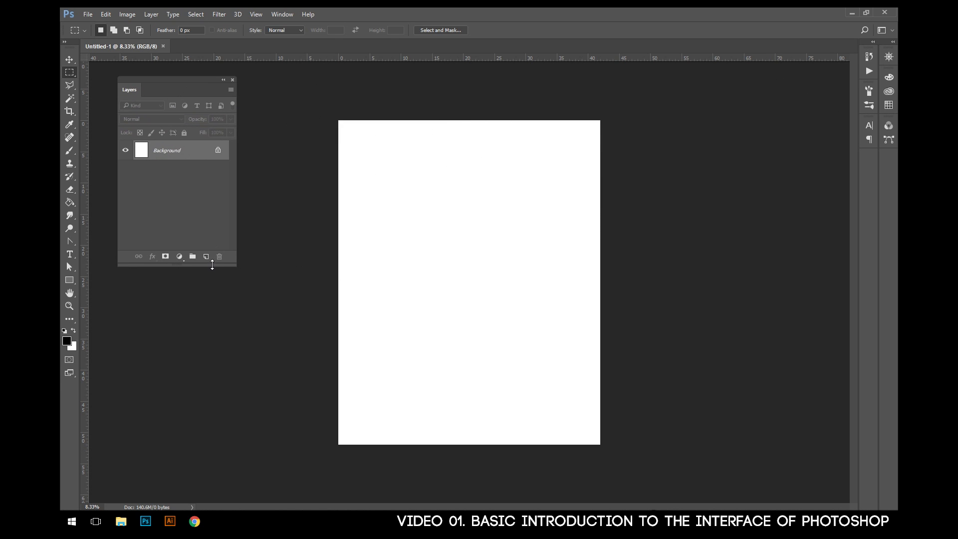
drag(211, 269, 212, 359)
drag(130, 91, 886, 121)
click(889, 126)
click(889, 126)
click(889, 126)
click(889, 125)
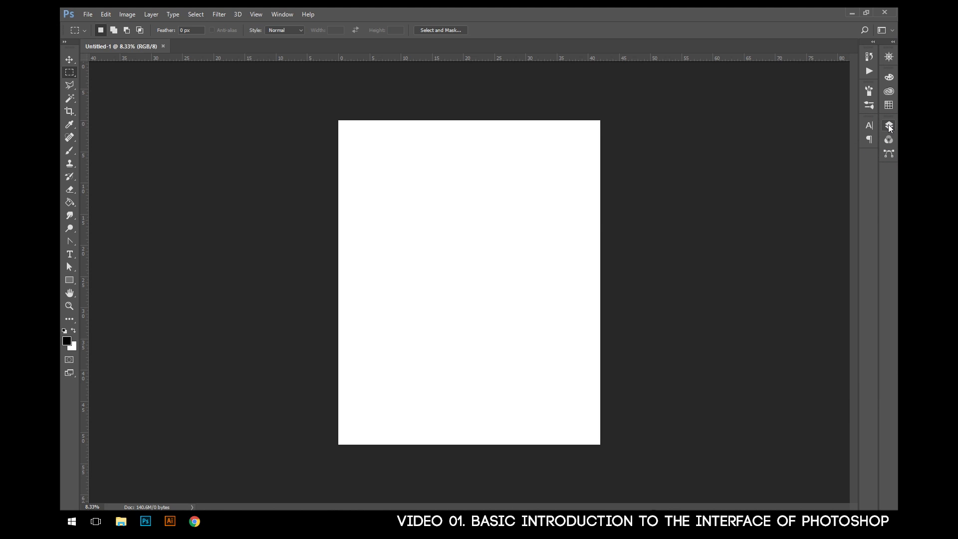